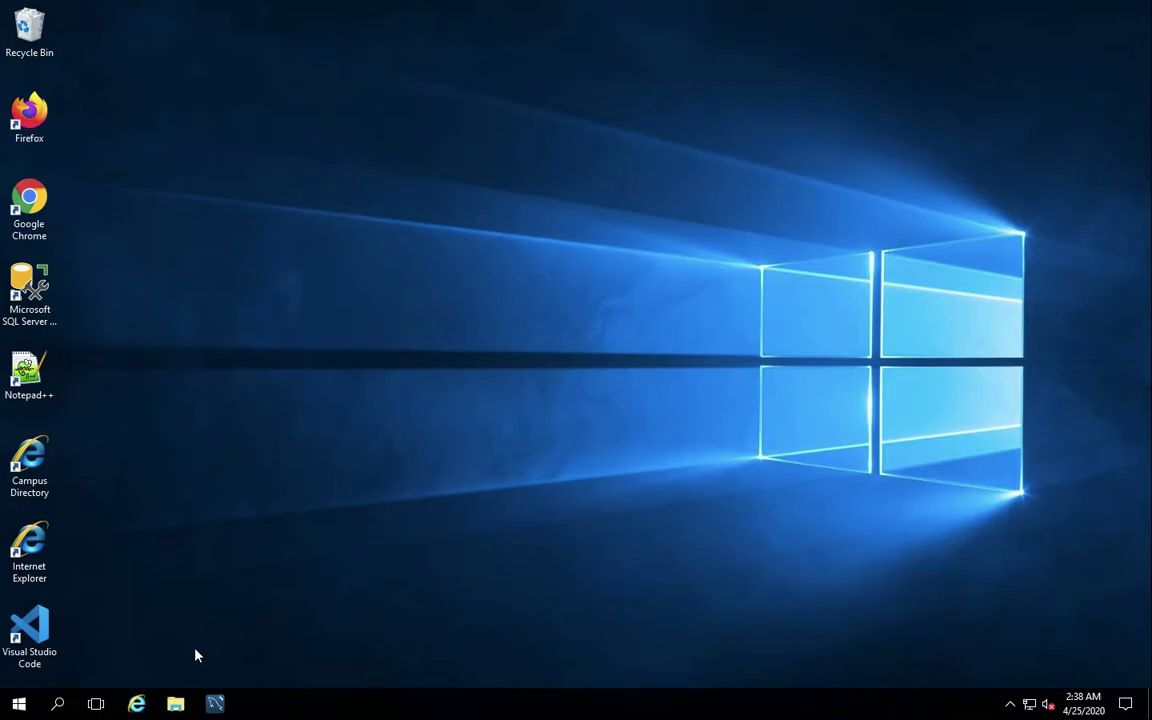
# Step: Open the Desktop folder of the user profile that holds the MyCollab installation, under Users on Local Disk (C:), in File Explorer
pyautogui.click(175, 704)
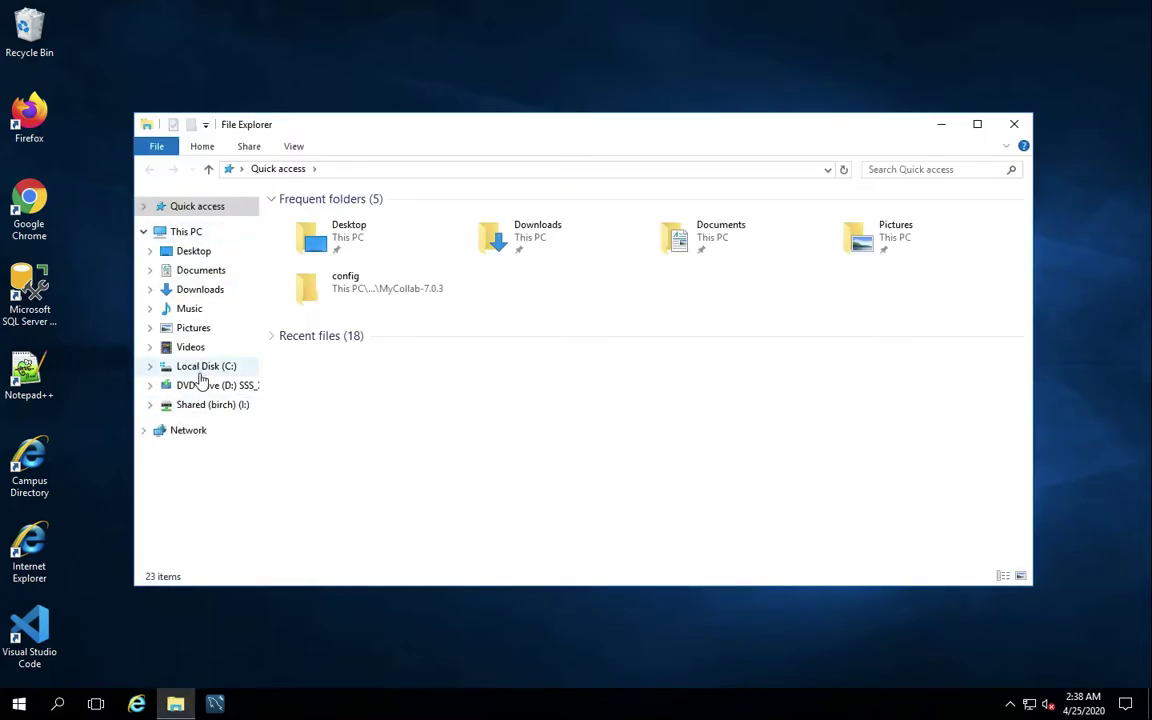
pyautogui.click(201, 368)
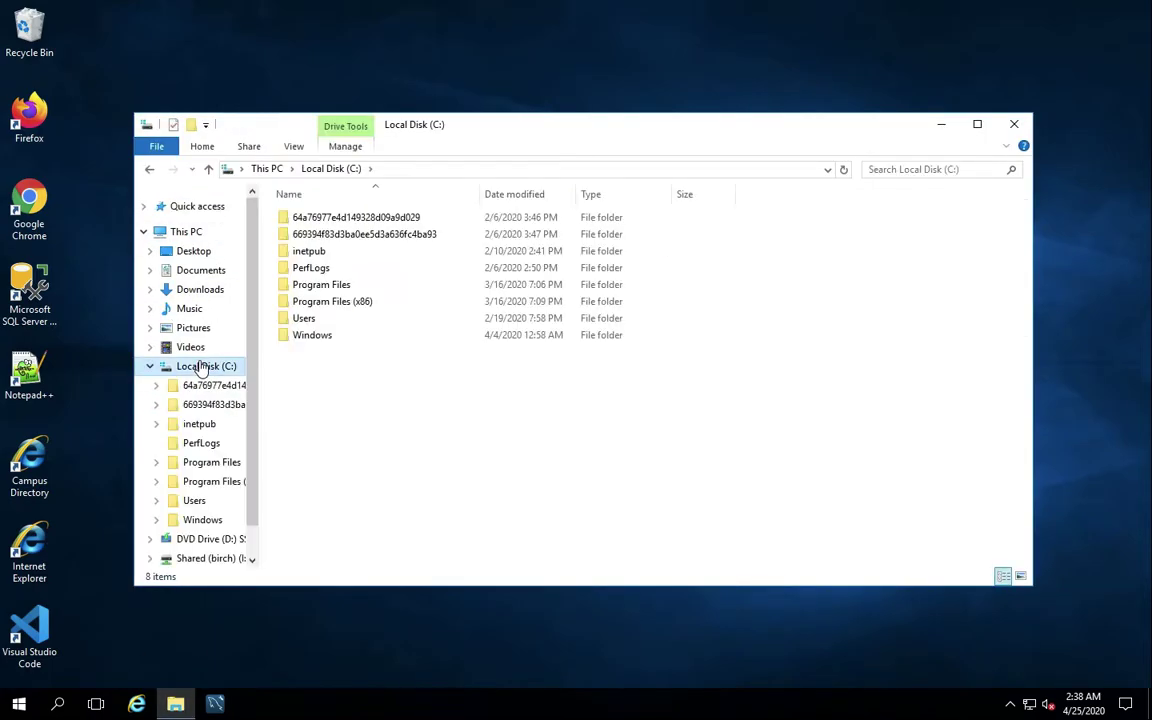
pyautogui.click(305, 319)
pyautogui.doubleClick(307, 319)
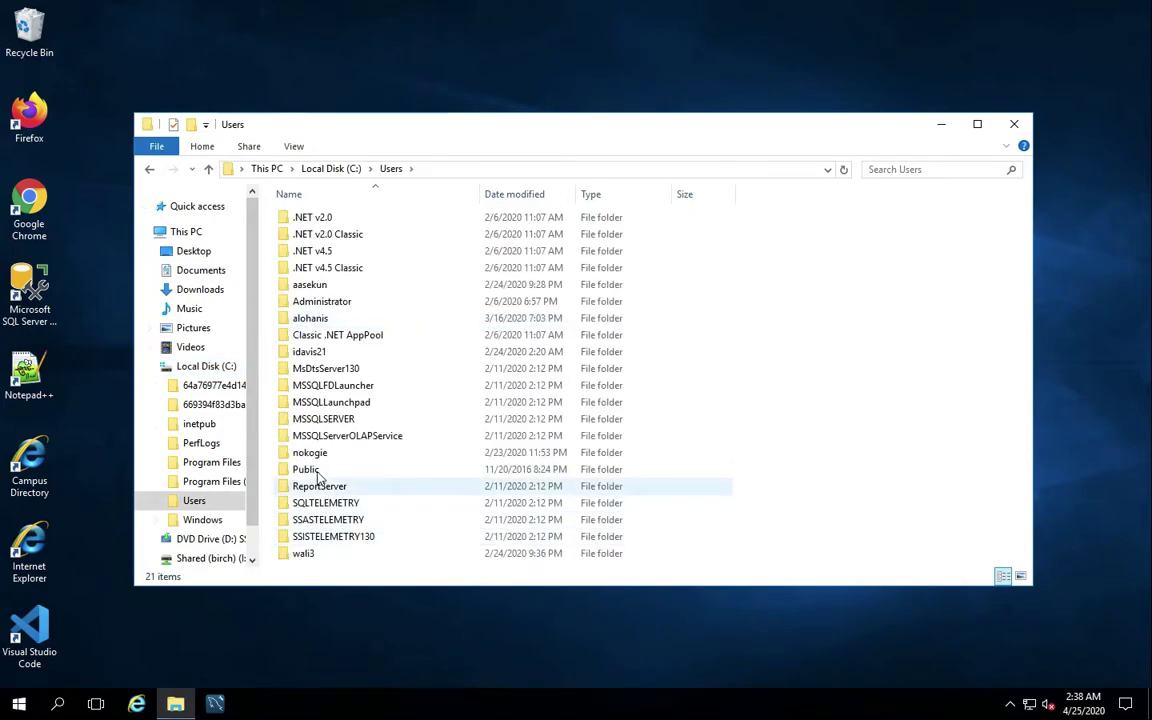
pyautogui.doubleClick(312, 454)
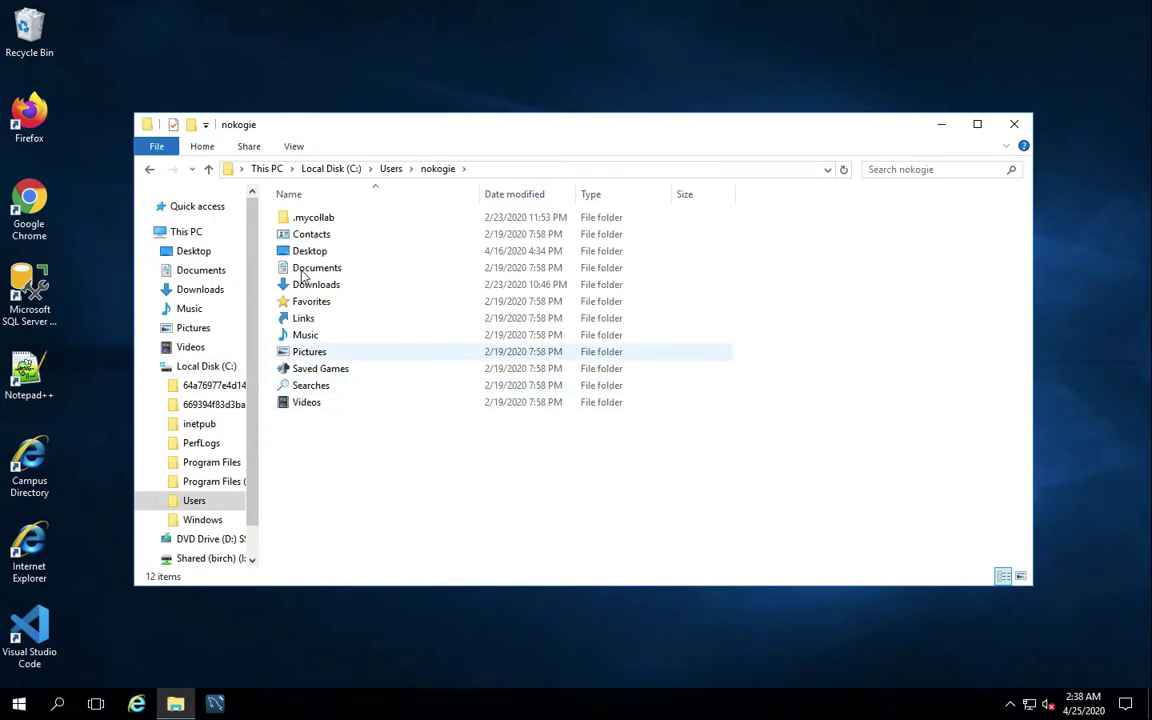
pyautogui.doubleClick(310, 251)
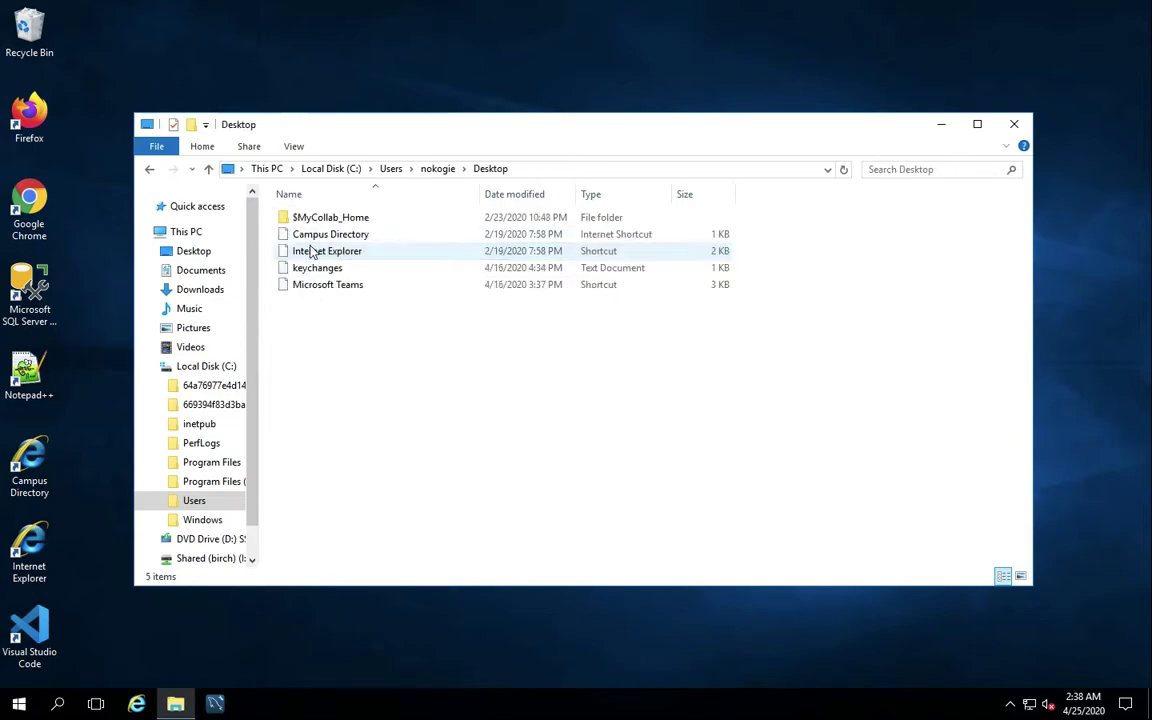
# Step: Go to the bin folder of MyCollab-7.0.3 inside $MyCollab_Home and run the startup batch file, accepting the security warning
pyautogui.doubleClick(314, 220)
pyautogui.click(316, 224)
pyautogui.doubleClick(316, 224)
pyautogui.doubleClick(314, 219)
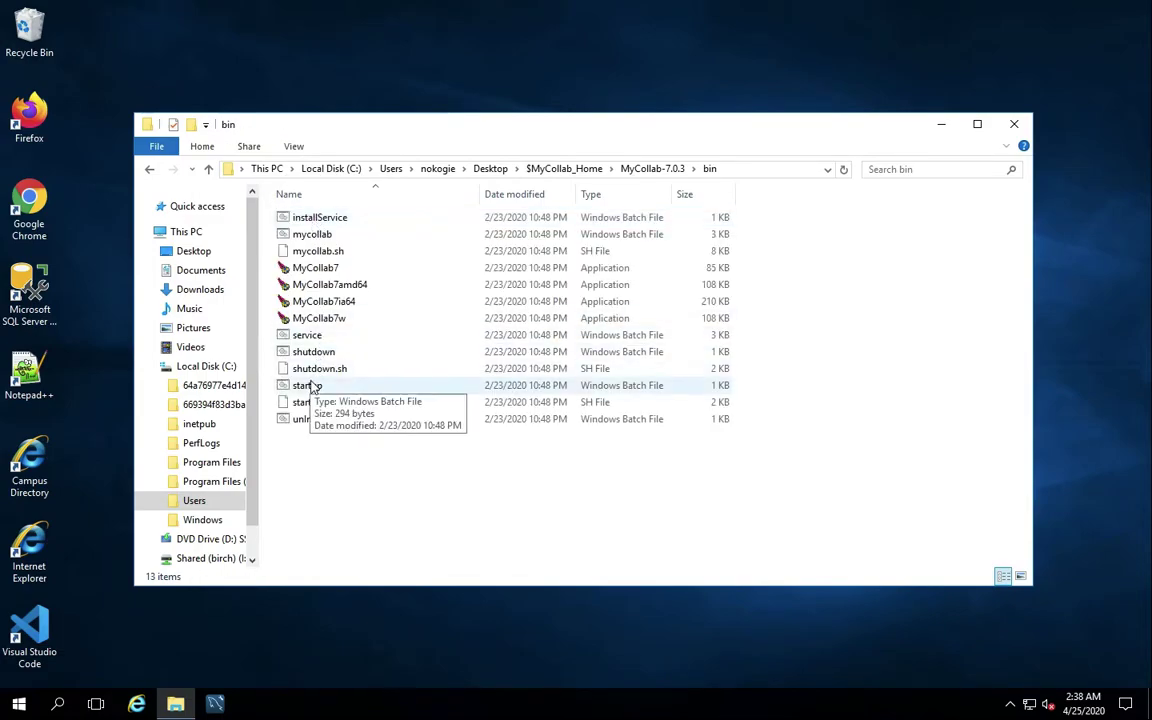
pyautogui.doubleClick(313, 386)
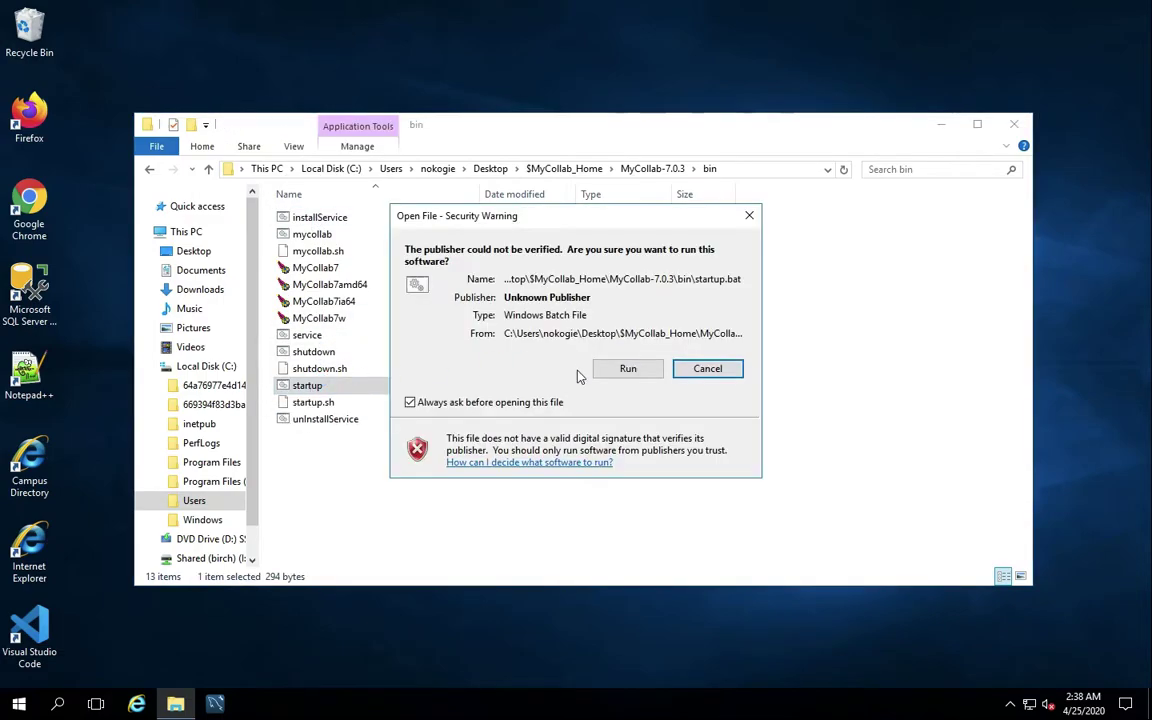
pyautogui.click(627, 369)
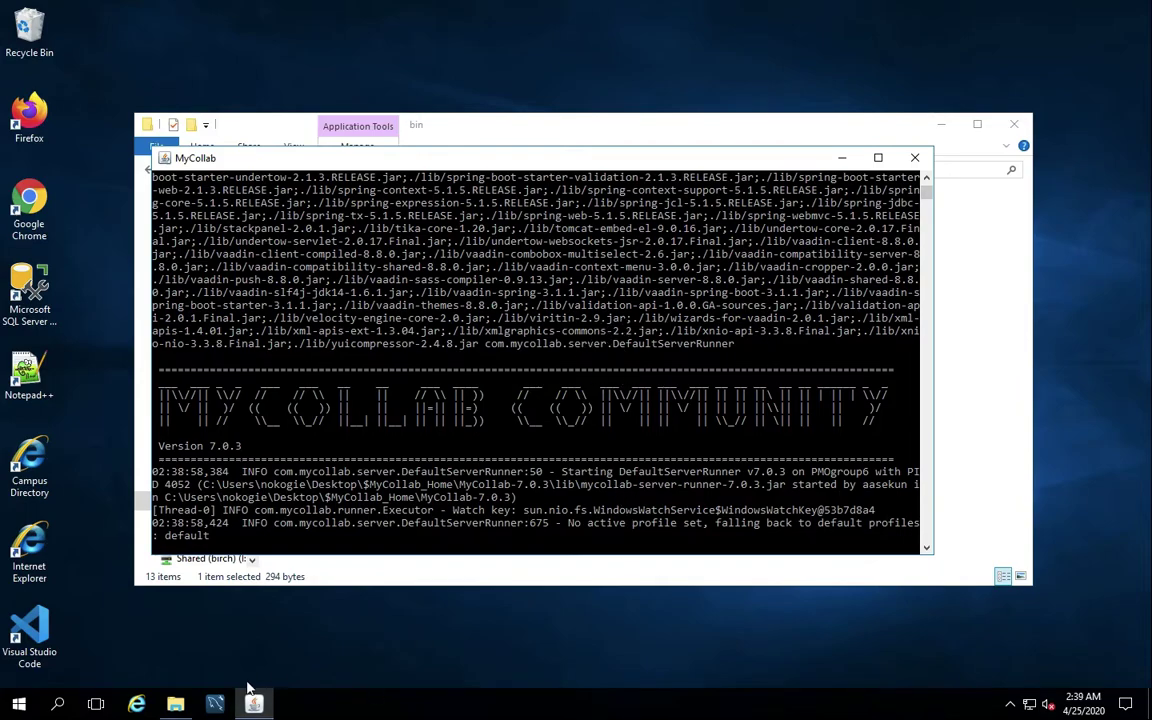
# Step: Switch to MySQL Workbench, open the Local instance MYSQL80 connection and minimize the window
pyautogui.click(215, 703)
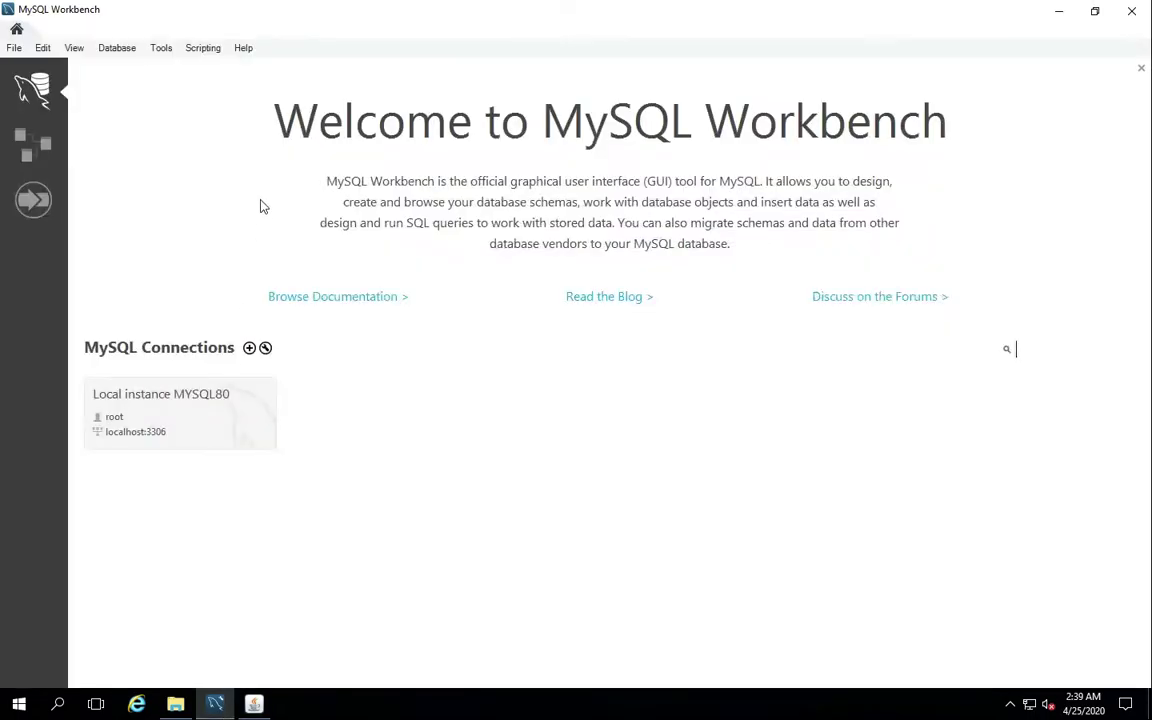
pyautogui.click(182, 402)
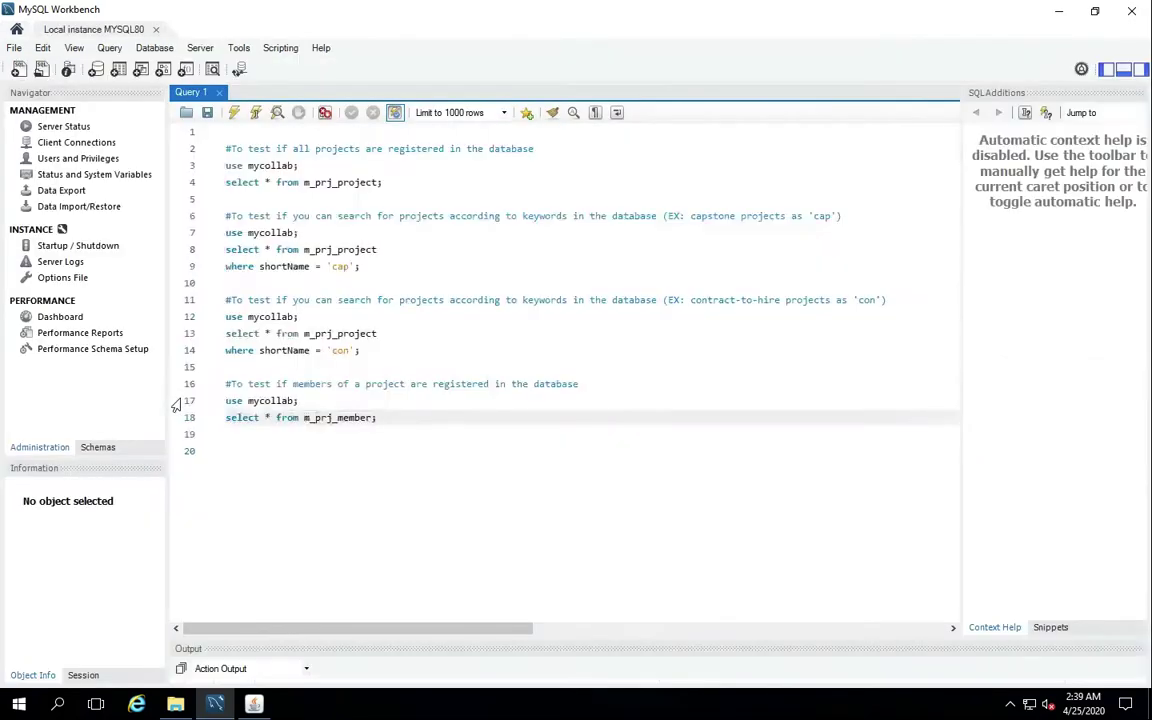
pyautogui.click(1058, 15)
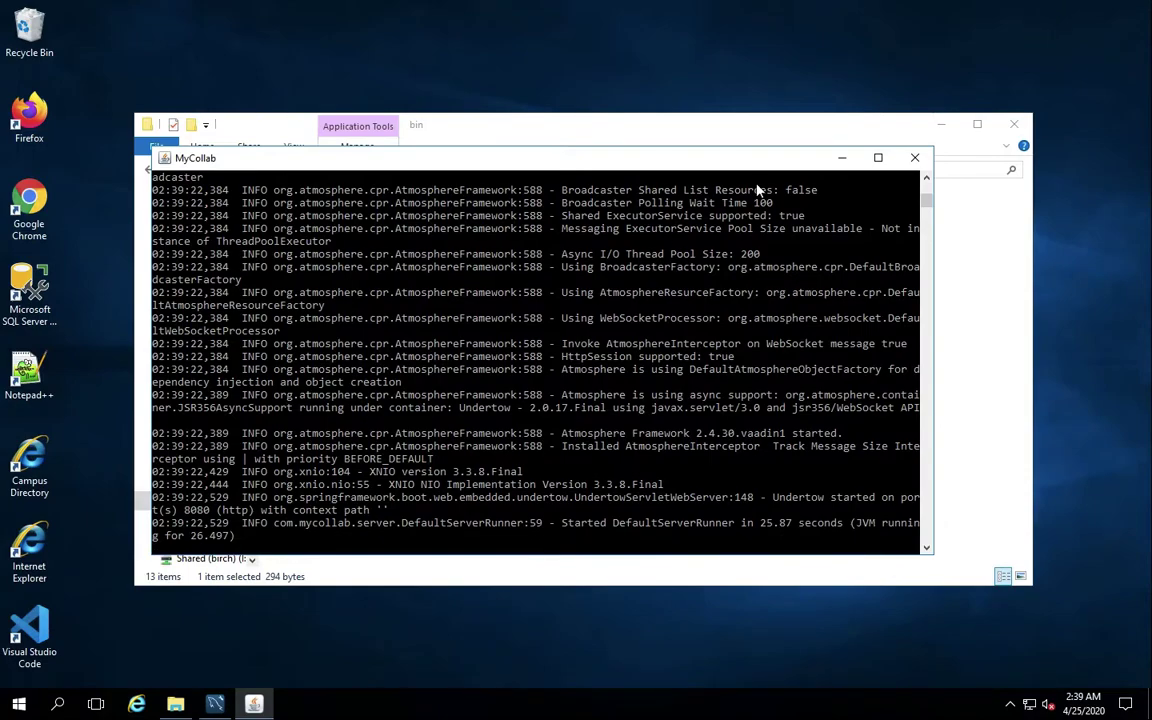
# Step: Open the bookmarked MyCollab login page in Google Chrome and log in with the account email and password
pyautogui.doubleClick(45, 219)
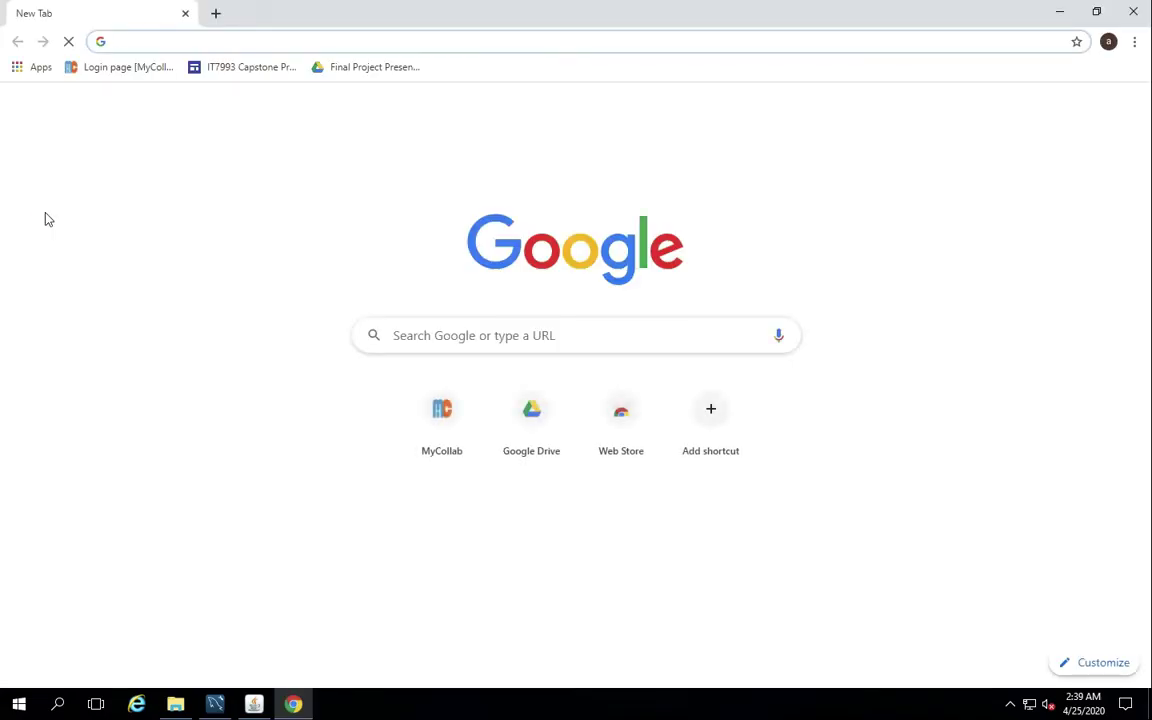
pyautogui.click(111, 76)
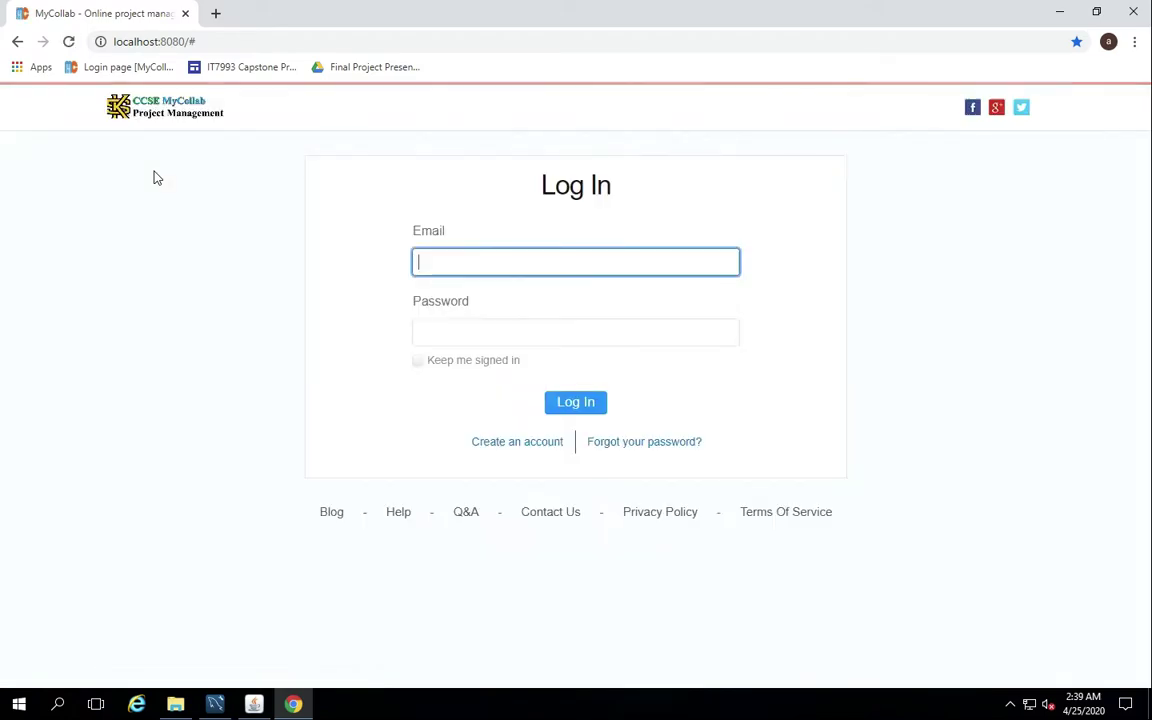
pyautogui.click(505, 254)
pyautogui.click(496, 320)
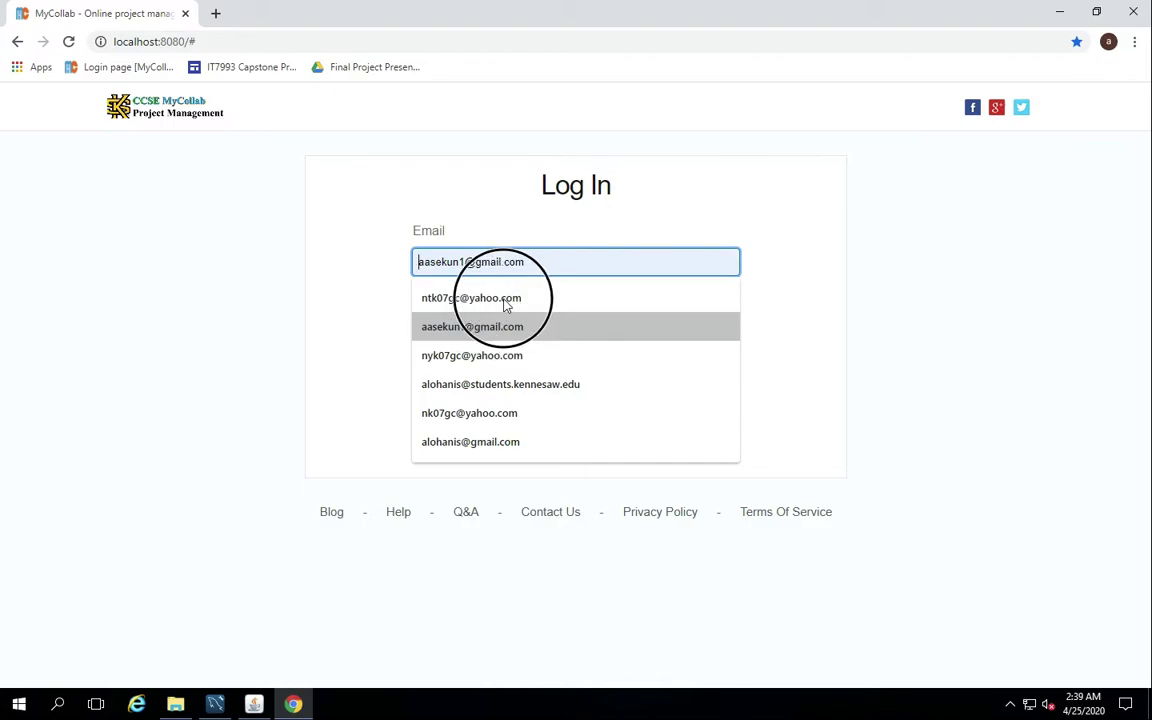
pyautogui.click(504, 303)
pyautogui.click(499, 336)
pyautogui.write('••••••')
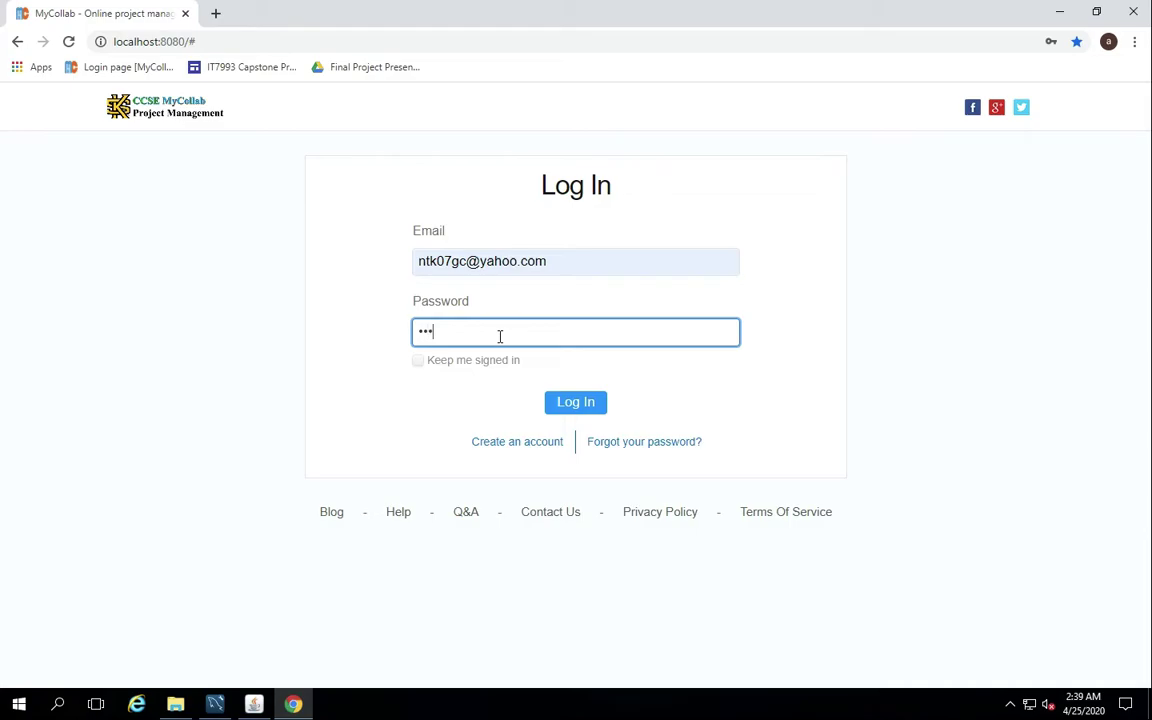
pyautogui.click(586, 405)
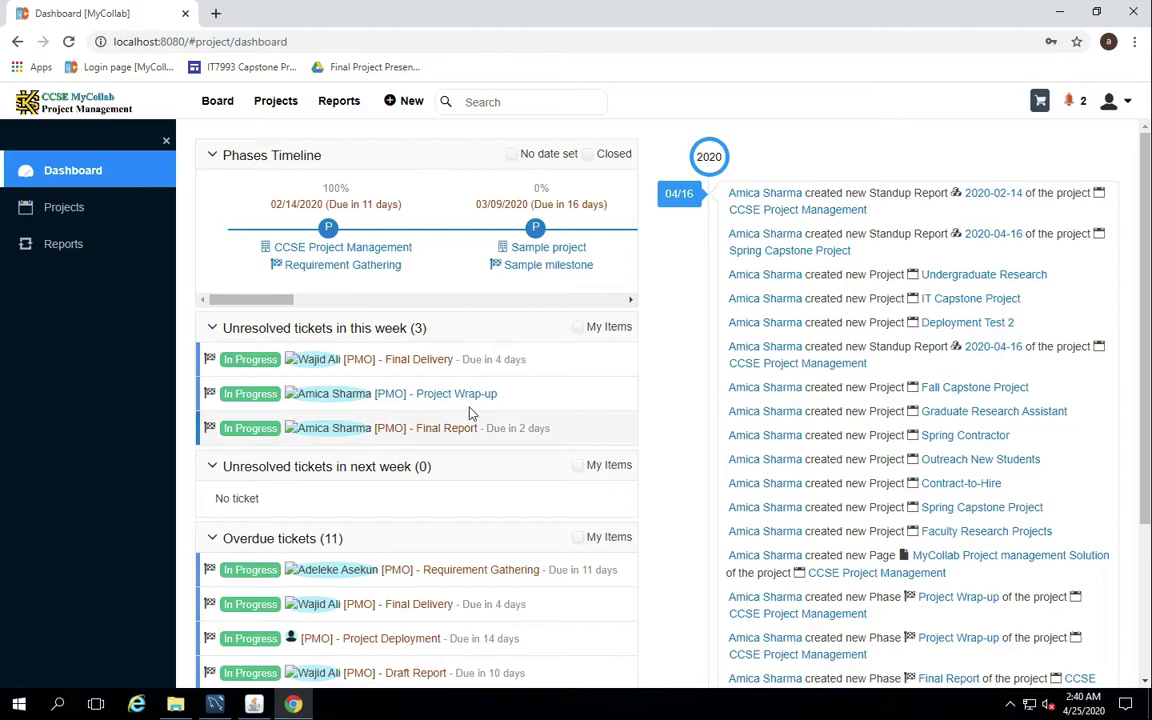
# Step: Review the unresolved and overdue tickets on the dashboard, including the details of the Draft Report ticket
pyautogui.moveTo(417, 359)
pyautogui.scroll(-3, 316, 558)
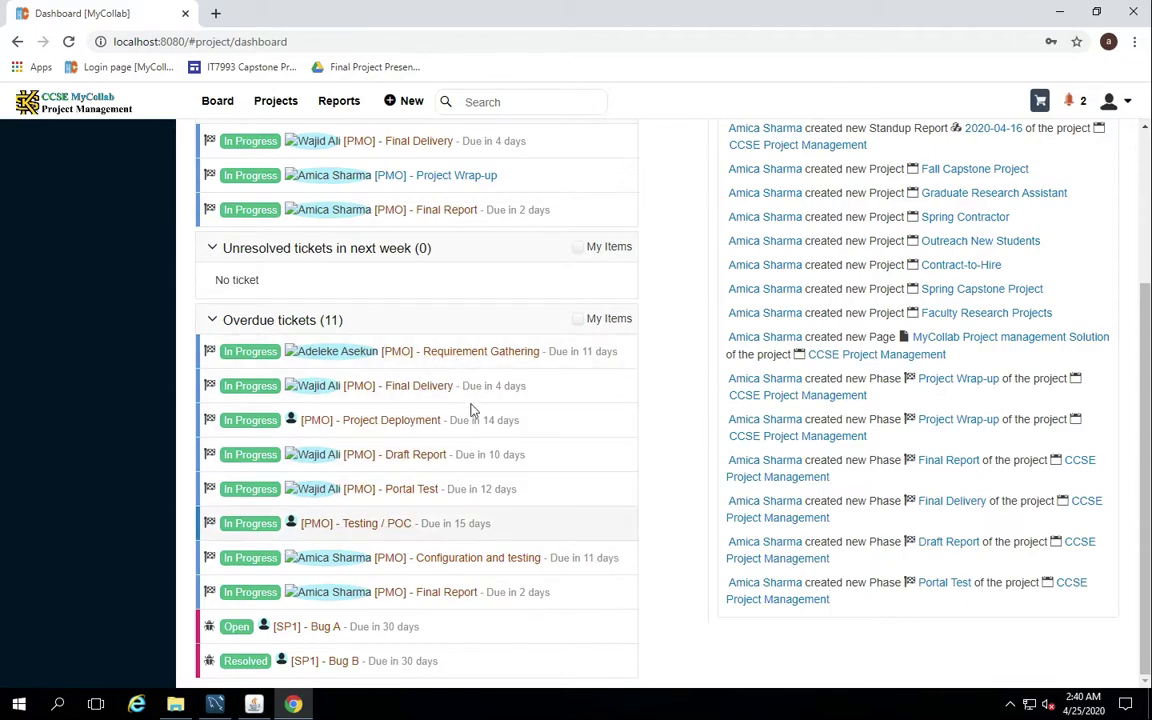
pyautogui.moveTo(420, 467)
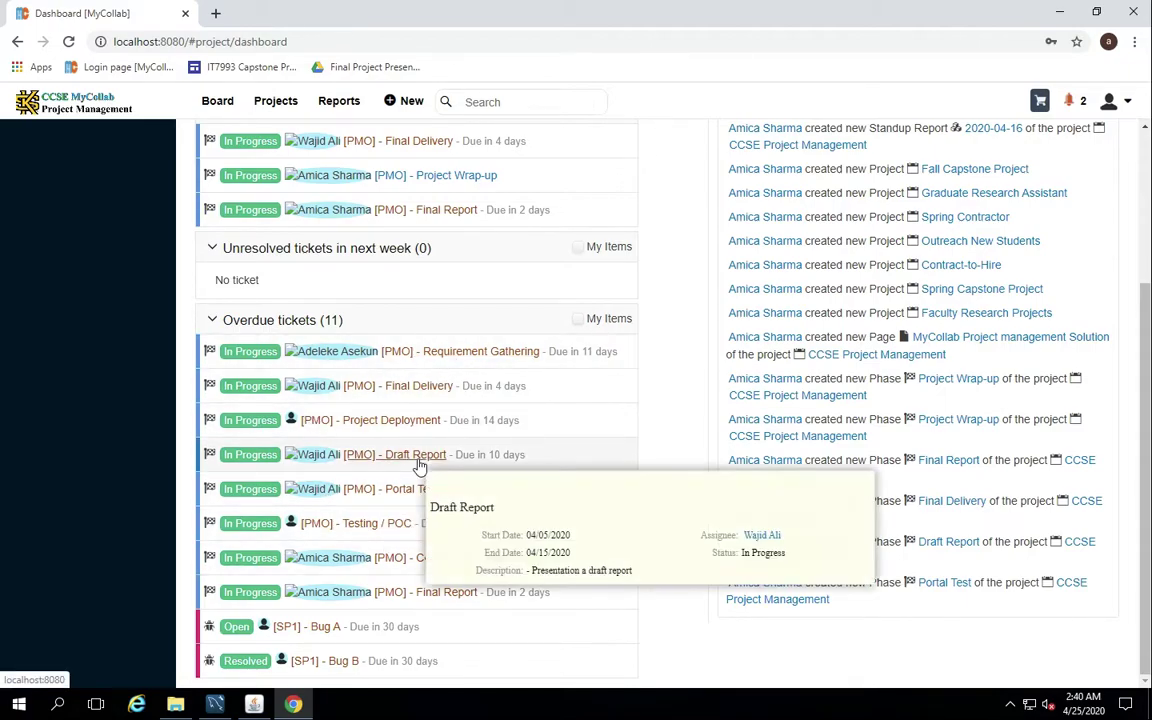
pyautogui.scroll(3, 420, 467)
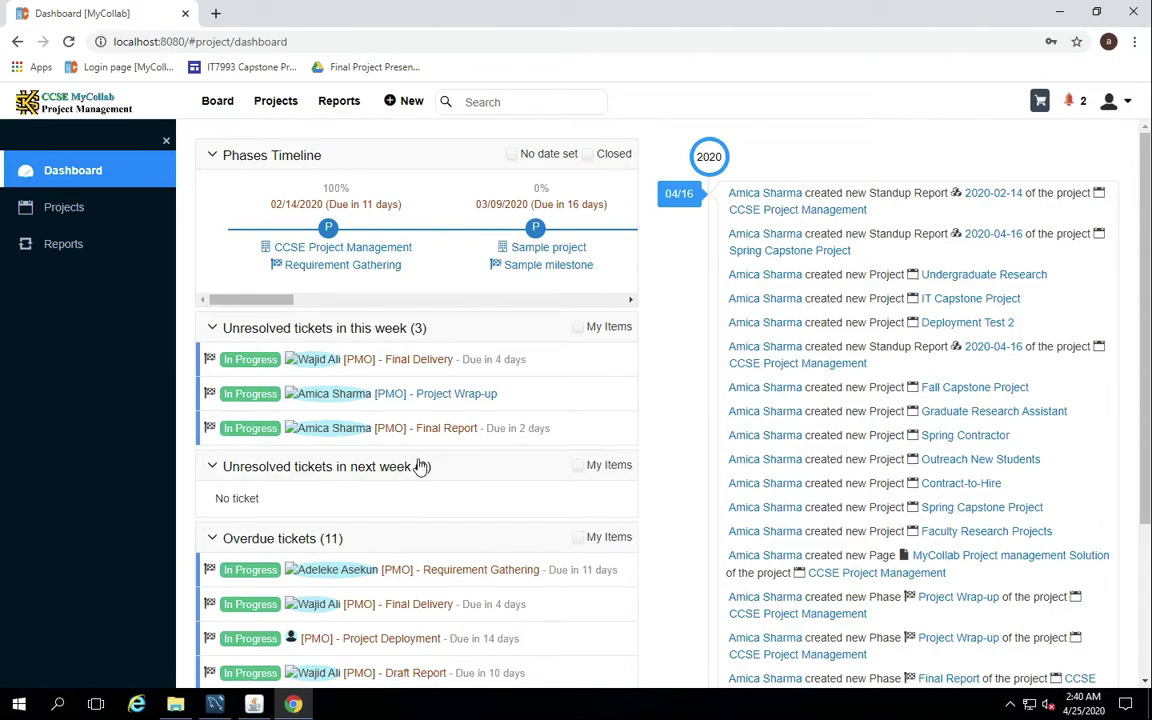
# Step: Open the project list and search it for "res"
pyautogui.click(62, 216)
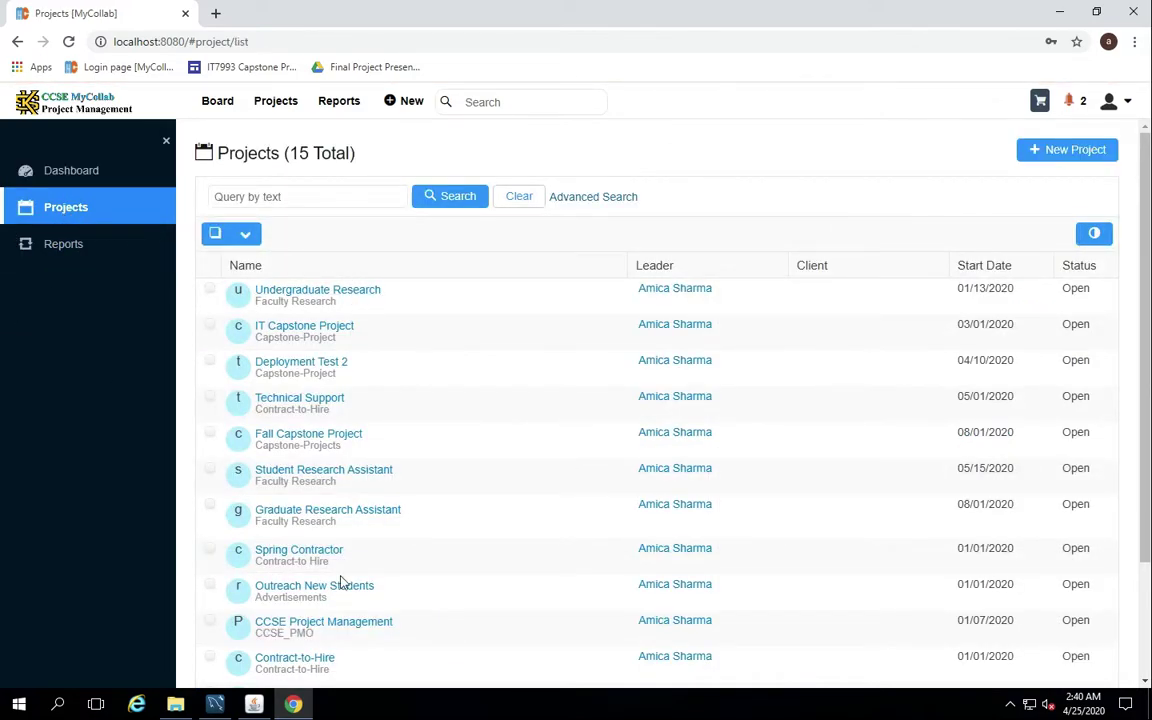
pyautogui.click(265, 198)
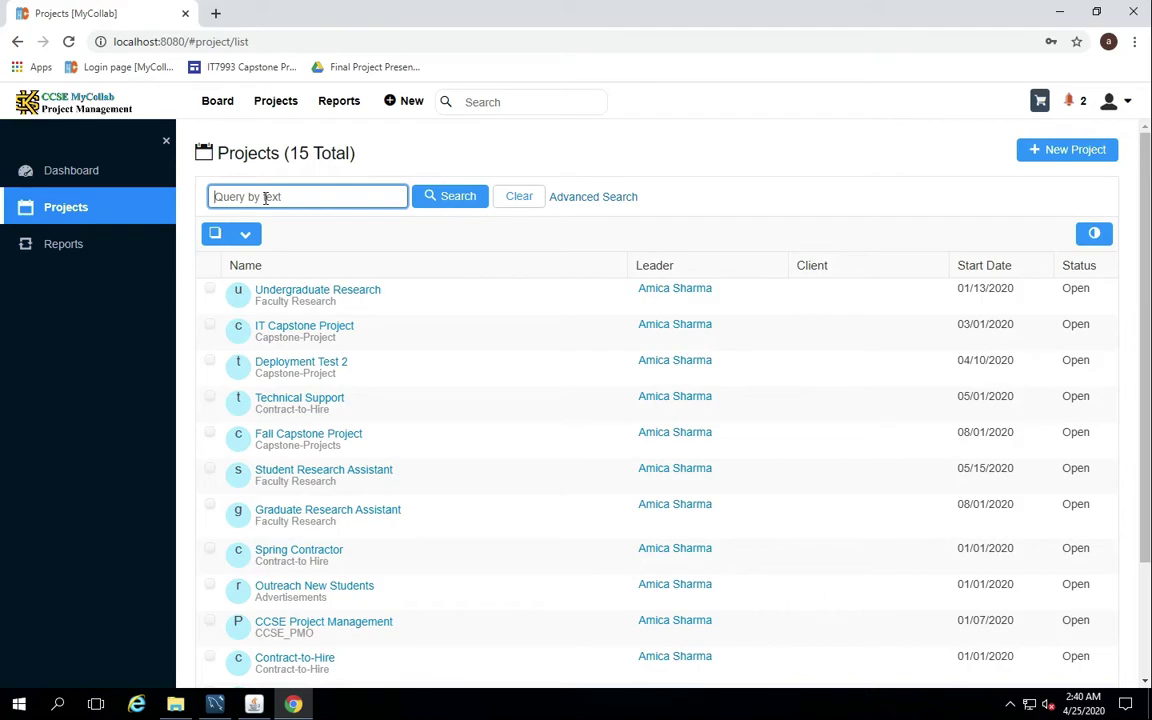
pyautogui.write('res')
pyautogui.press('Return')
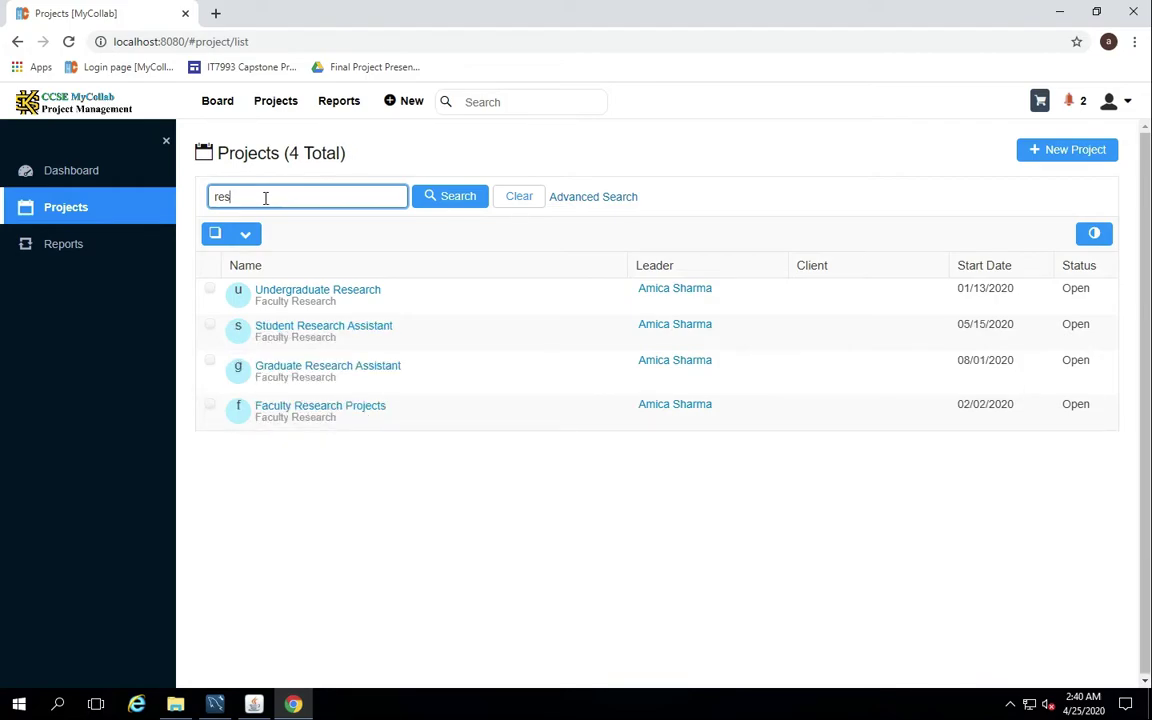
# Step: Replace the project search text with "pro" and run the search
pyautogui.press('BackSpace')
pyautogui.press('BackSpace')
pyautogui.press('BackSpace')
pyautogui.write('pro')
pyautogui.press('Return')
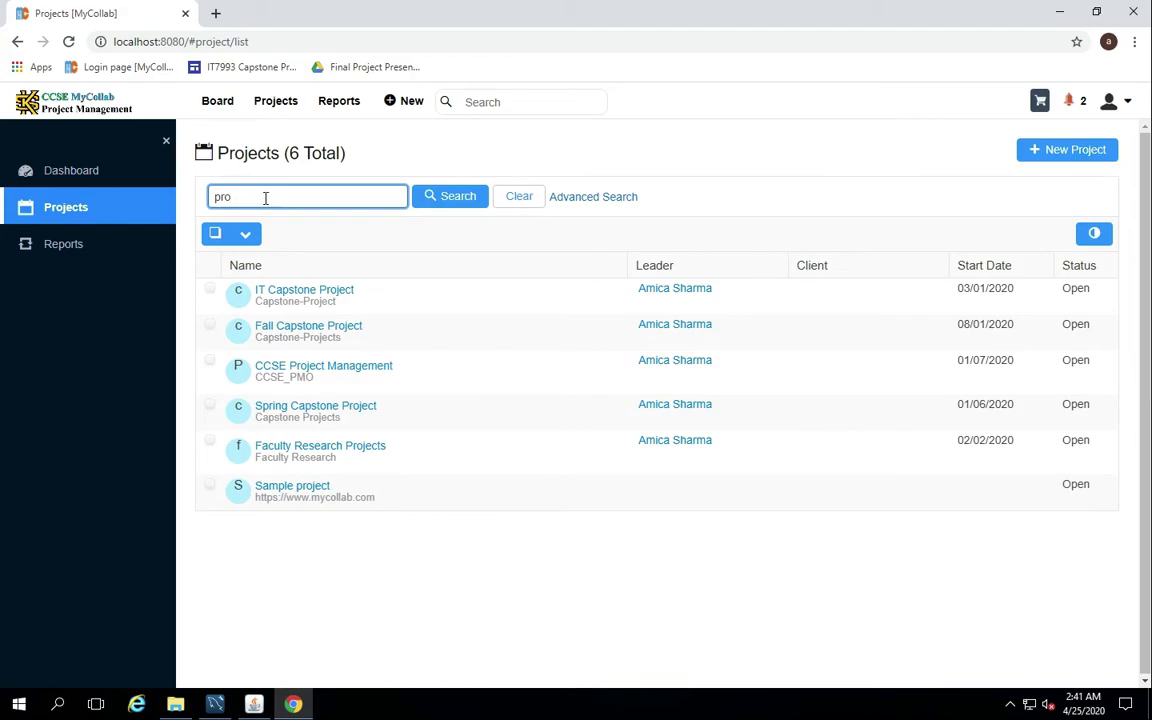
# Step: Search the projects for "ccse" and open the CCSE Project Management project
pyautogui.press('BackSpace')
pyautogui.press('BackSpace')
pyautogui.press('BackSpace')
pyautogui.write('ccse')
pyautogui.press('Return')
pyautogui.doubleClick(265, 198)
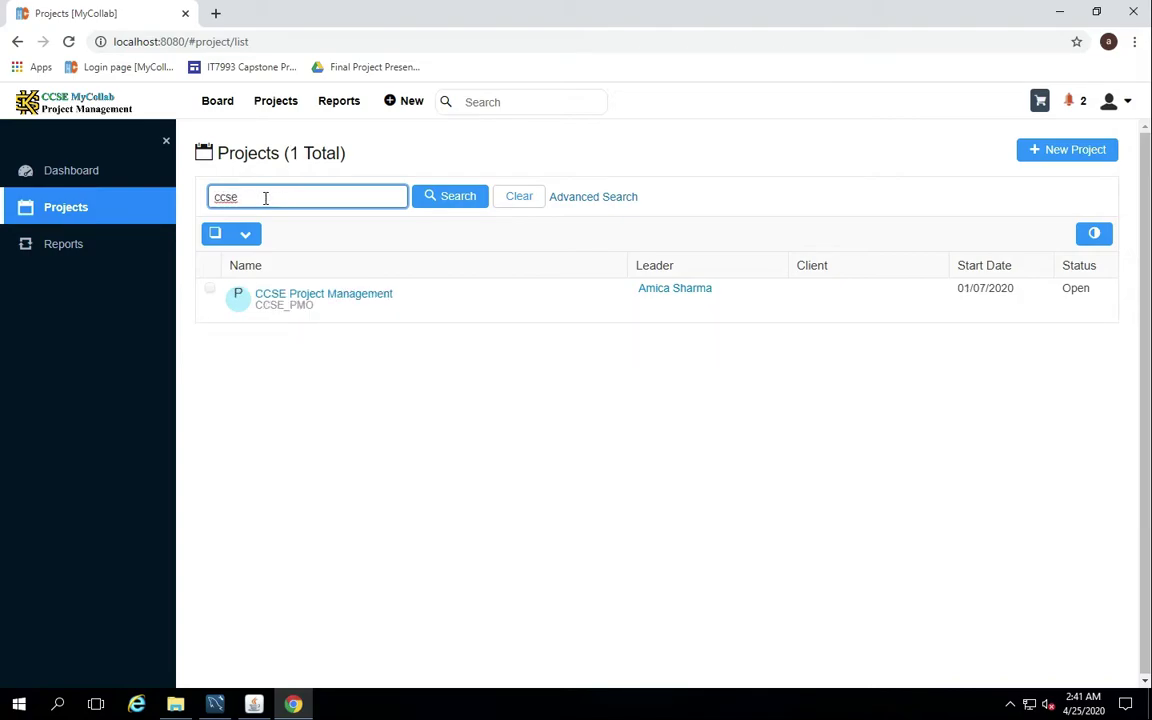
pyautogui.click(355, 301)
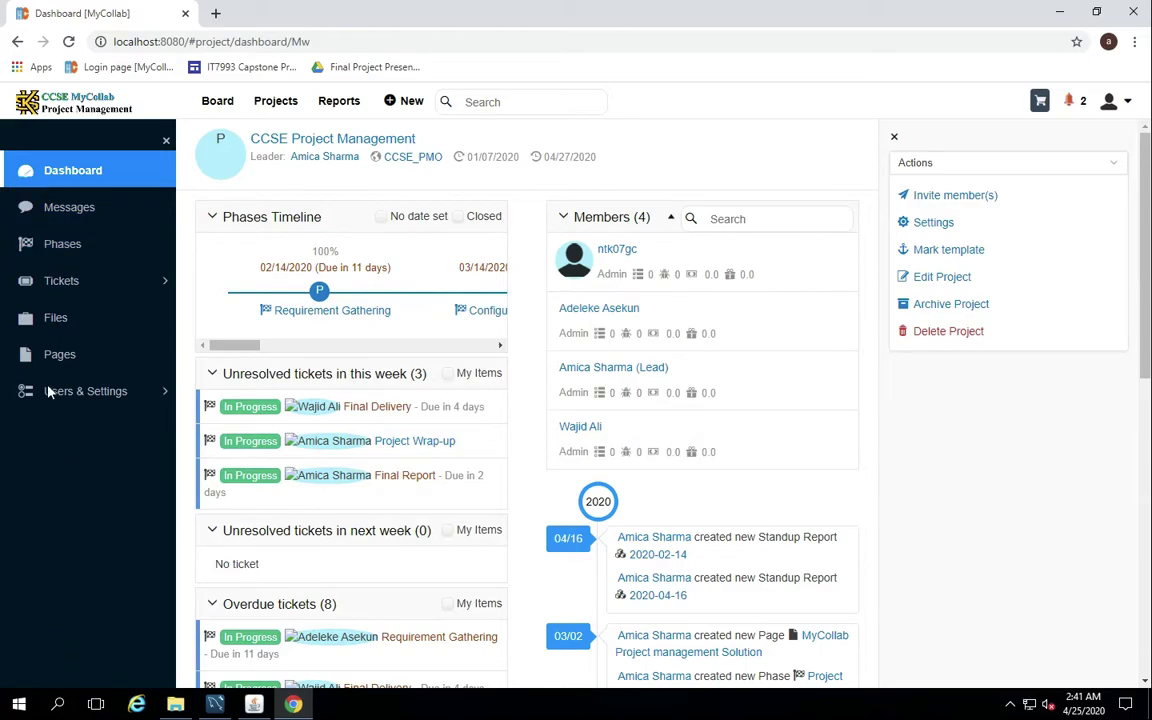
# Step: View the project's messages and phases, inspect the Project Wrap-up phase details and return to the phase roadmap
pyautogui.click(78, 208)
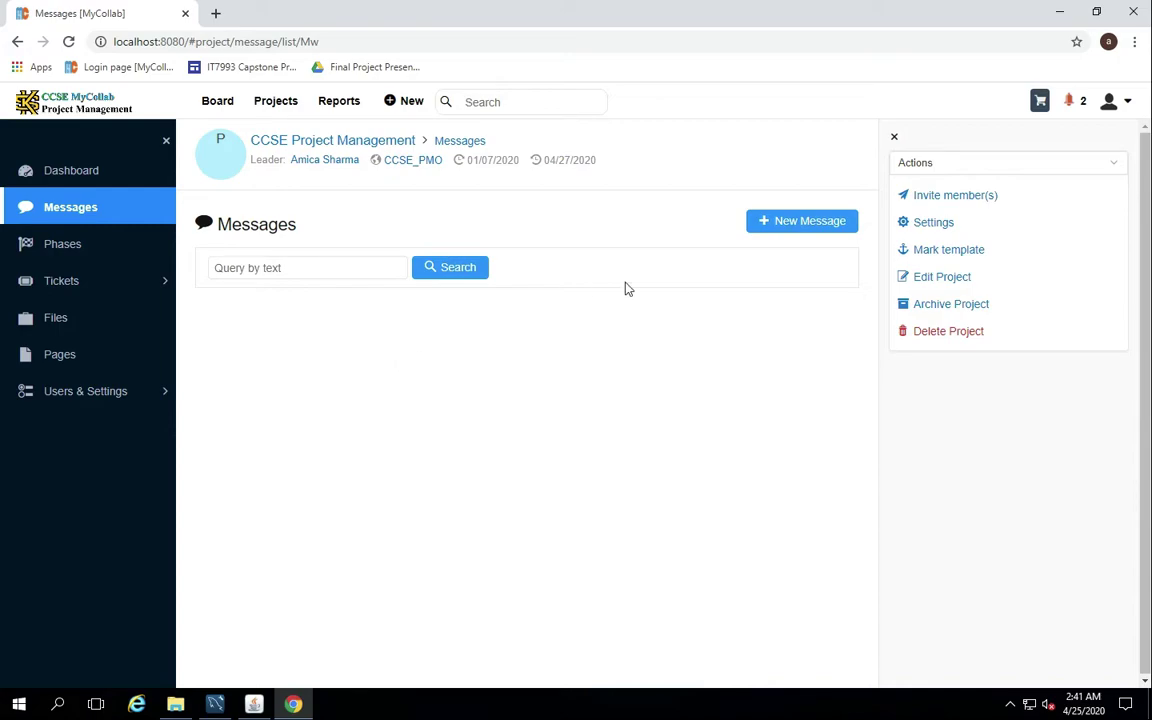
pyautogui.click(85, 262)
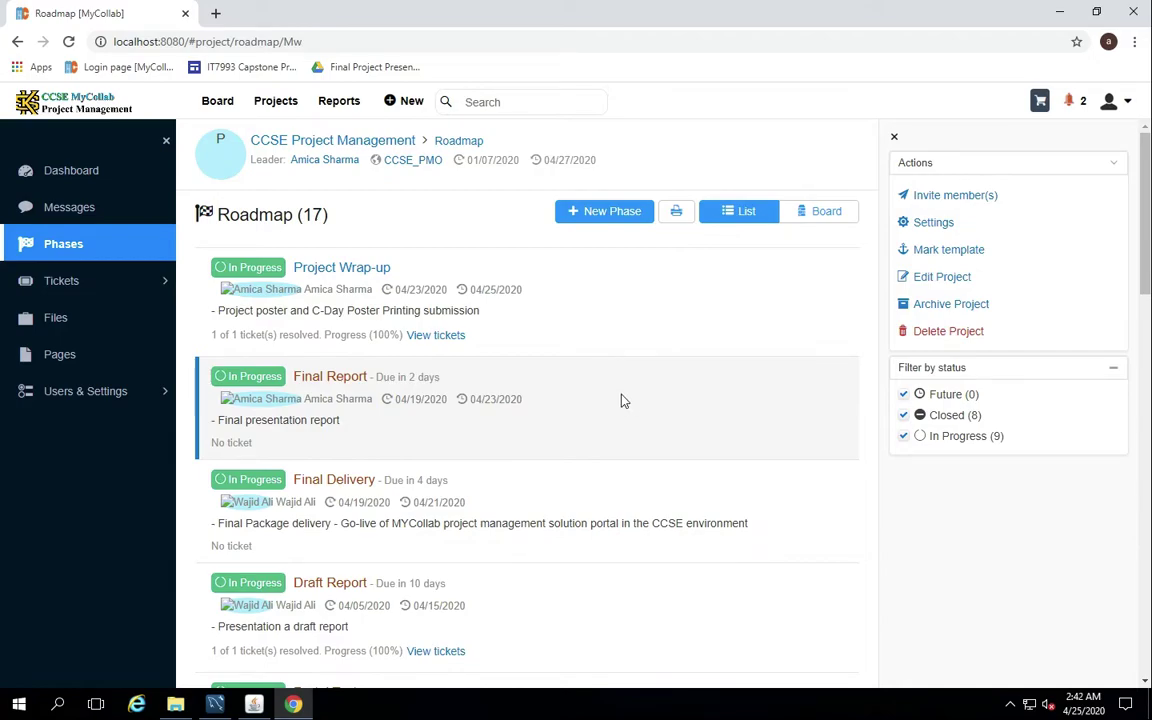
pyautogui.click(357, 268)
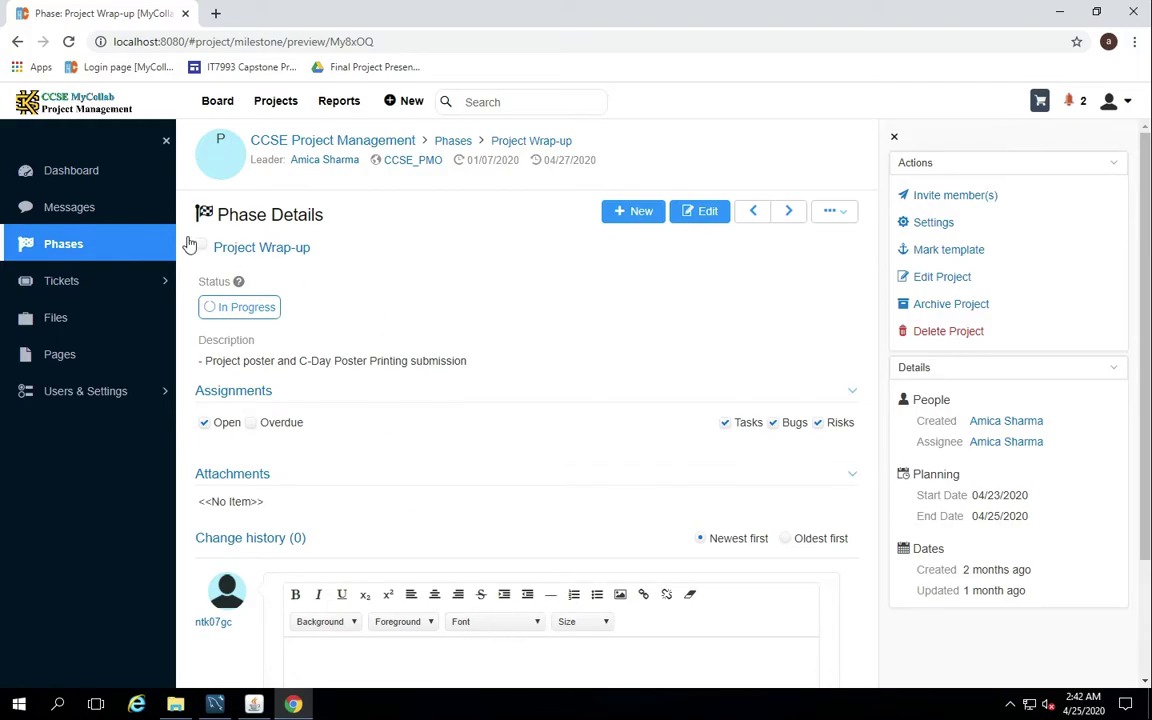
pyautogui.click(88, 243)
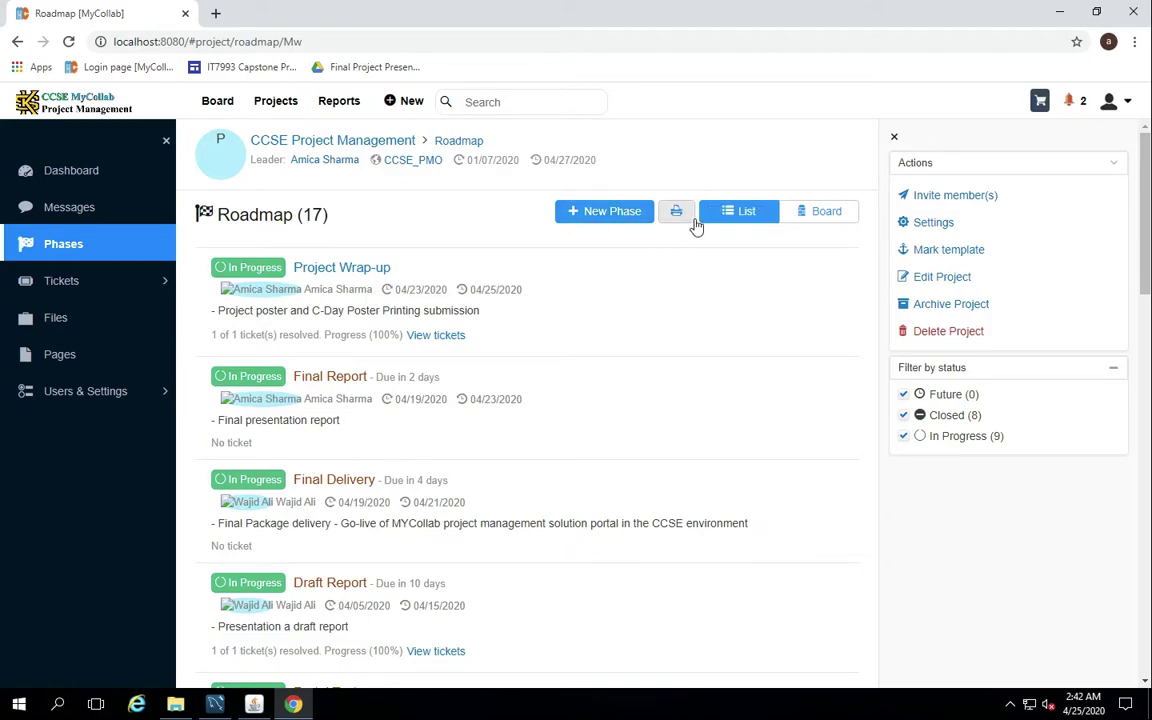
# Step: View the project's tickets and the blank new ticket form, and close the form without saving
pyautogui.click(112, 291)
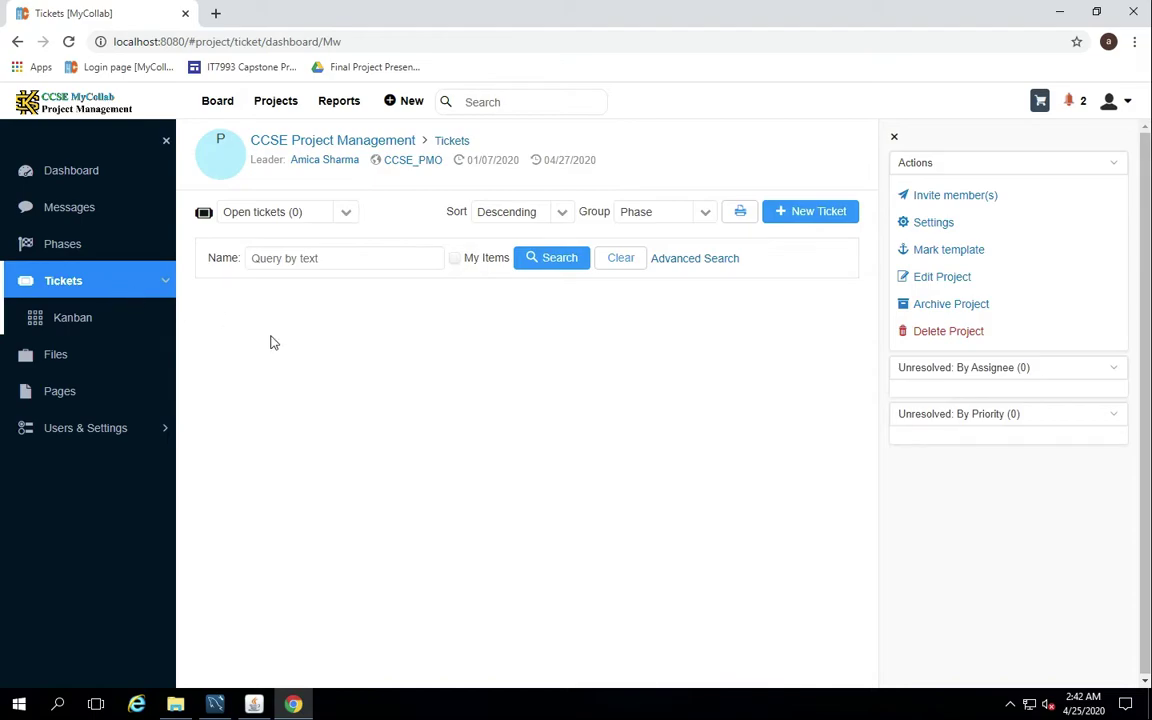
pyautogui.click(812, 211)
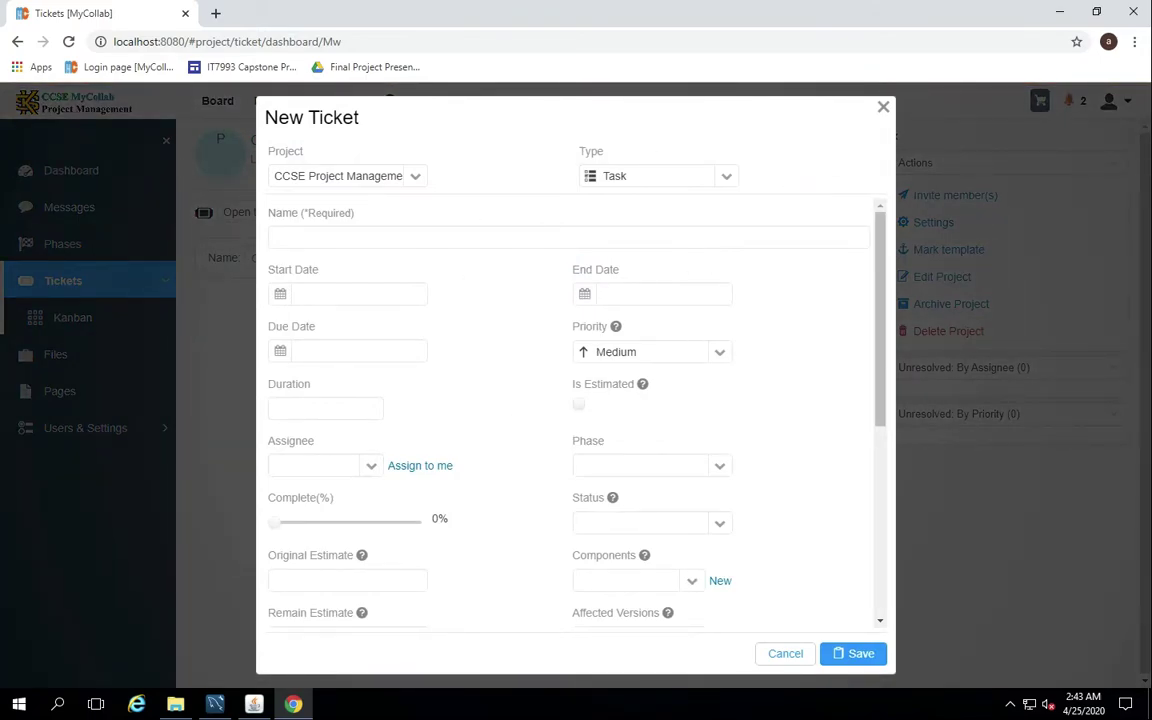
pyautogui.click(784, 654)
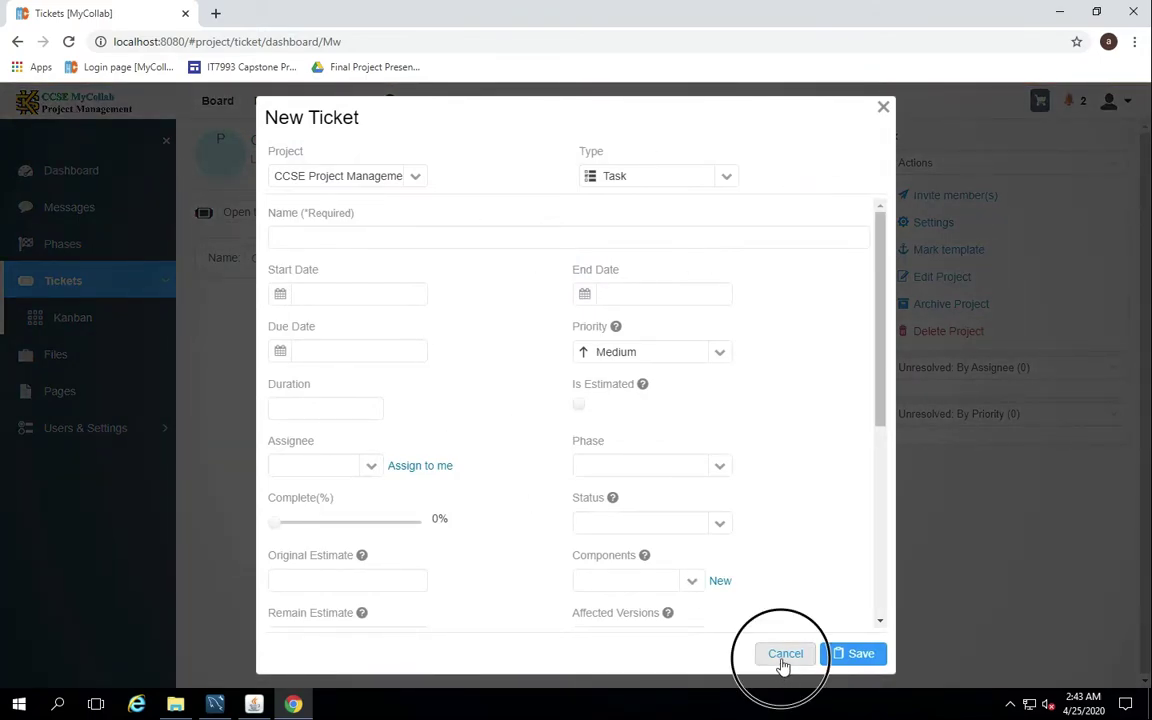
# Step: Download Final_Package_Submission_Guide 1.docx from the project's files
pyautogui.click(58, 357)
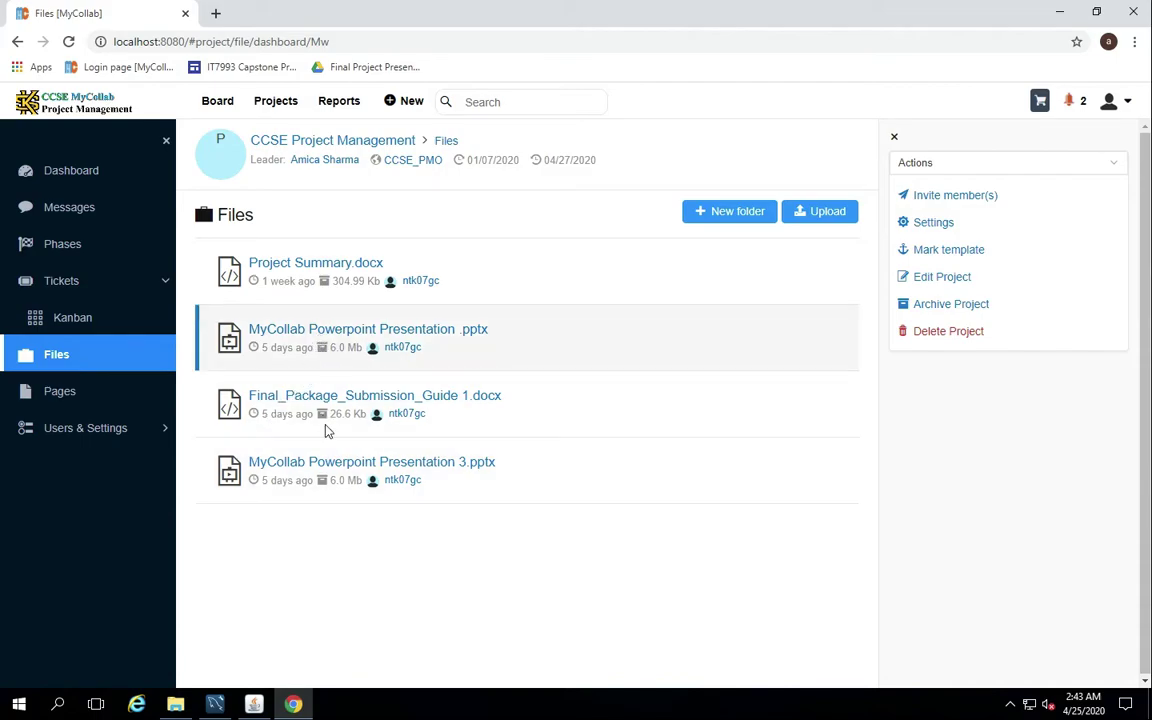
pyautogui.click(343, 395)
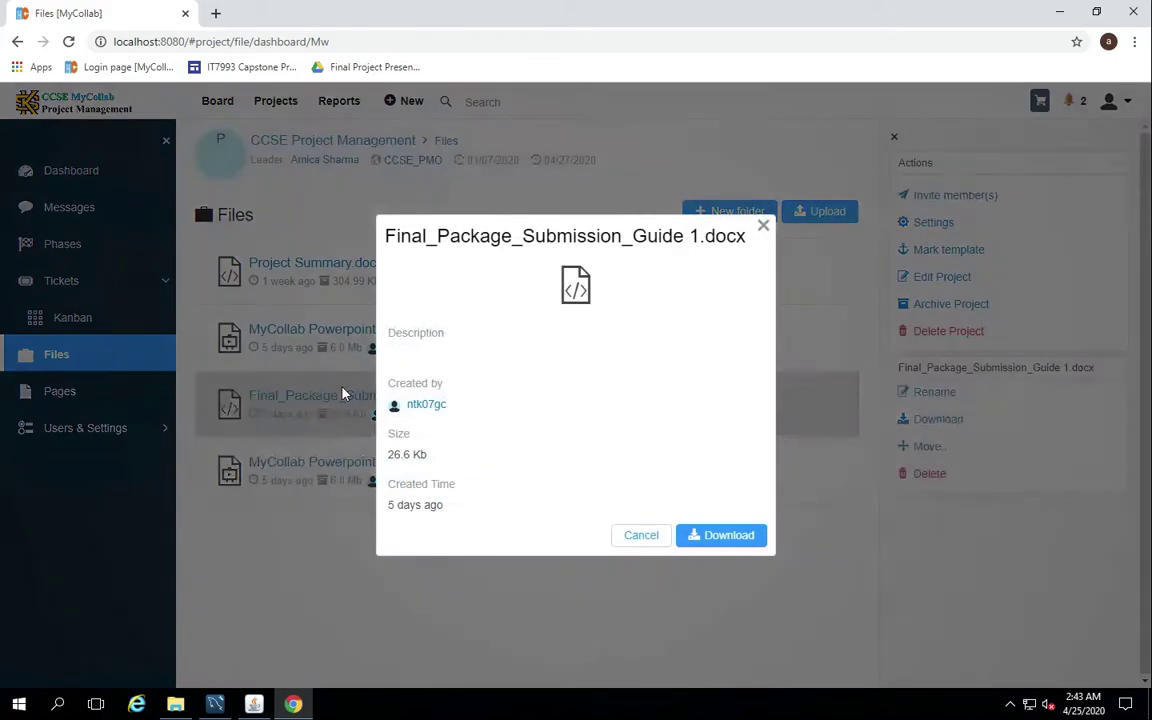
pyautogui.click(705, 536)
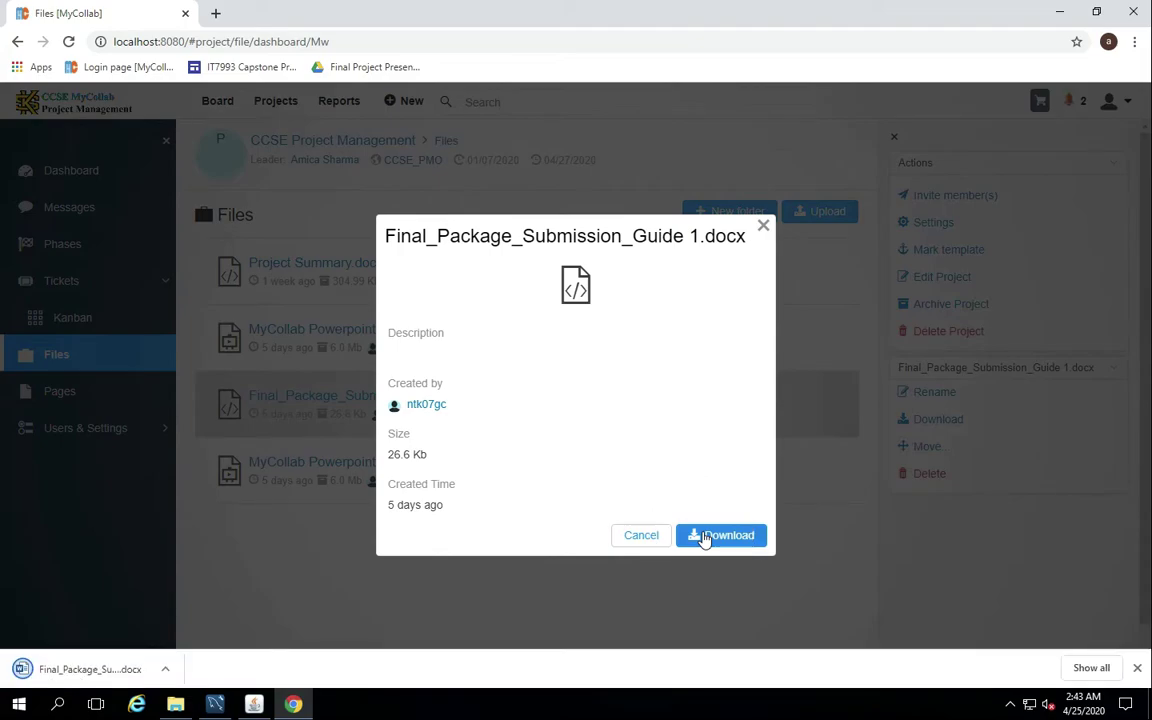
# Step: Open the downloaded Final_Package_Submission_Guide 1.docx in Word to view it, and close both the document and its file details
pyautogui.click(65, 668)
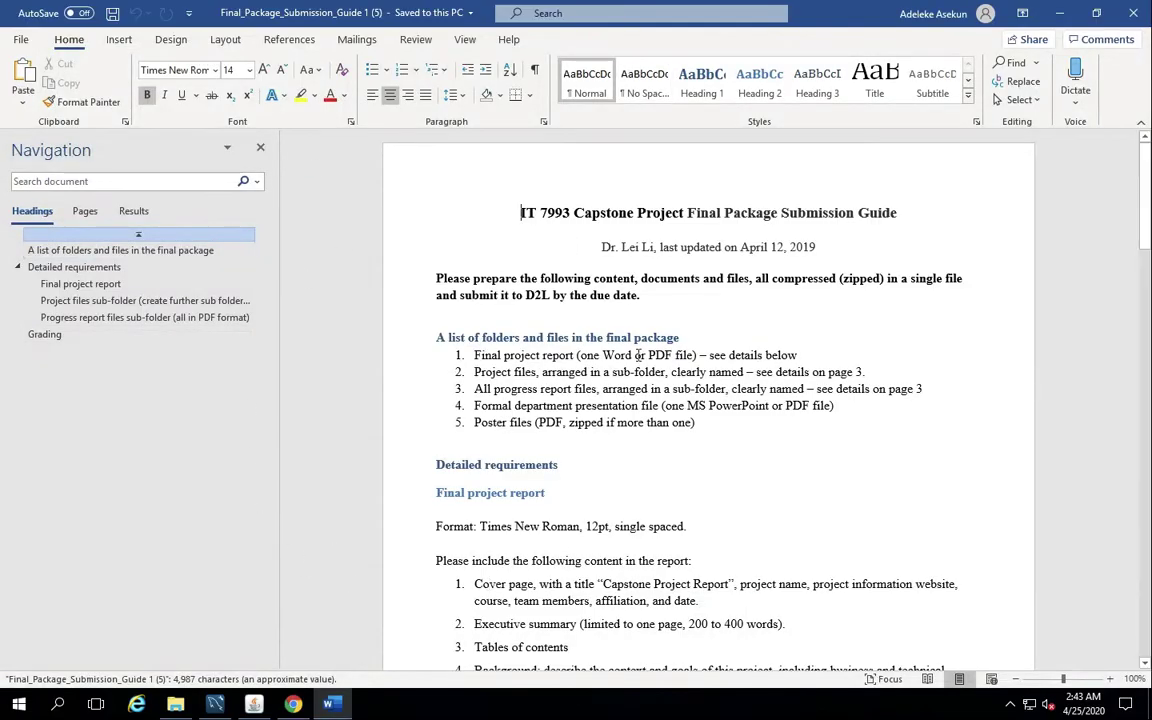
pyautogui.click(1140, 12)
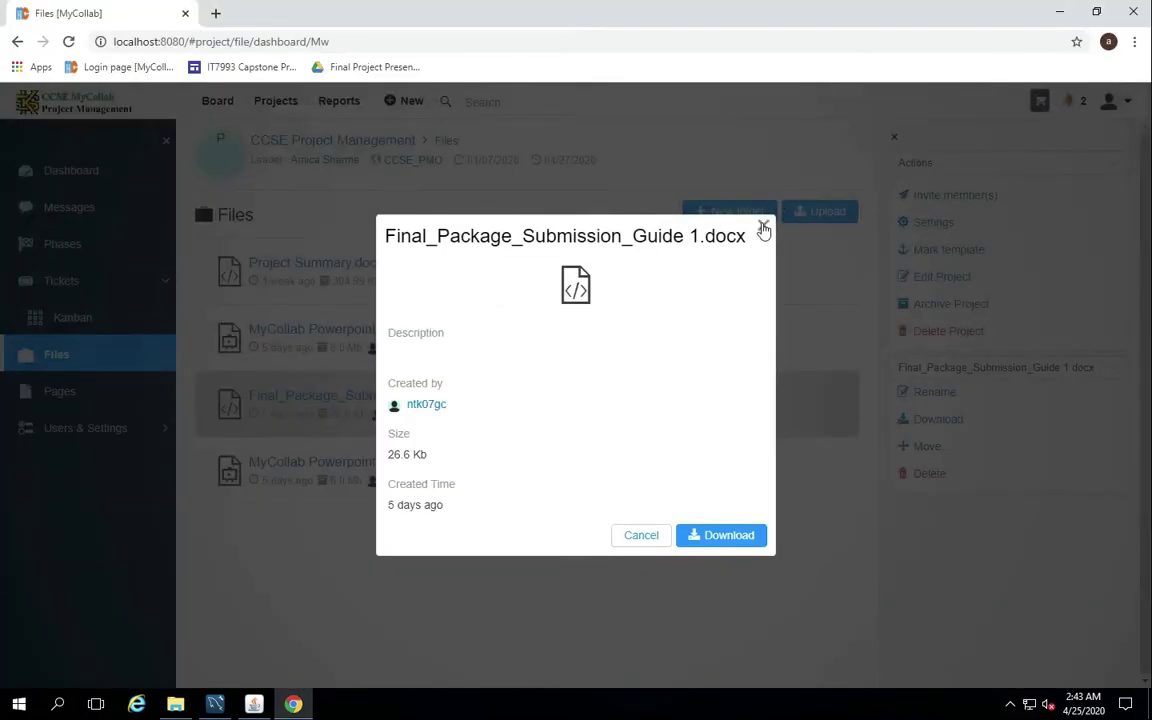
pyautogui.click(763, 227)
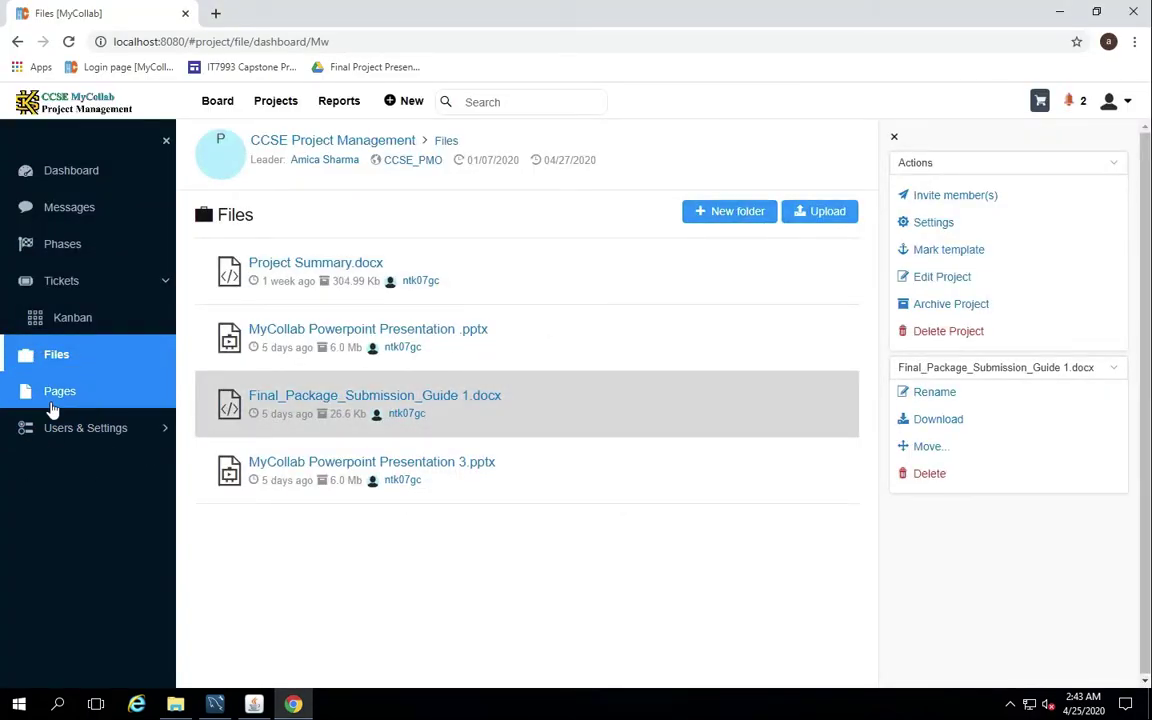
# Step: View the project's MyCollab Project management Solution page and its lists of members and roles
pyautogui.click(51, 400)
pyautogui.click(315, 260)
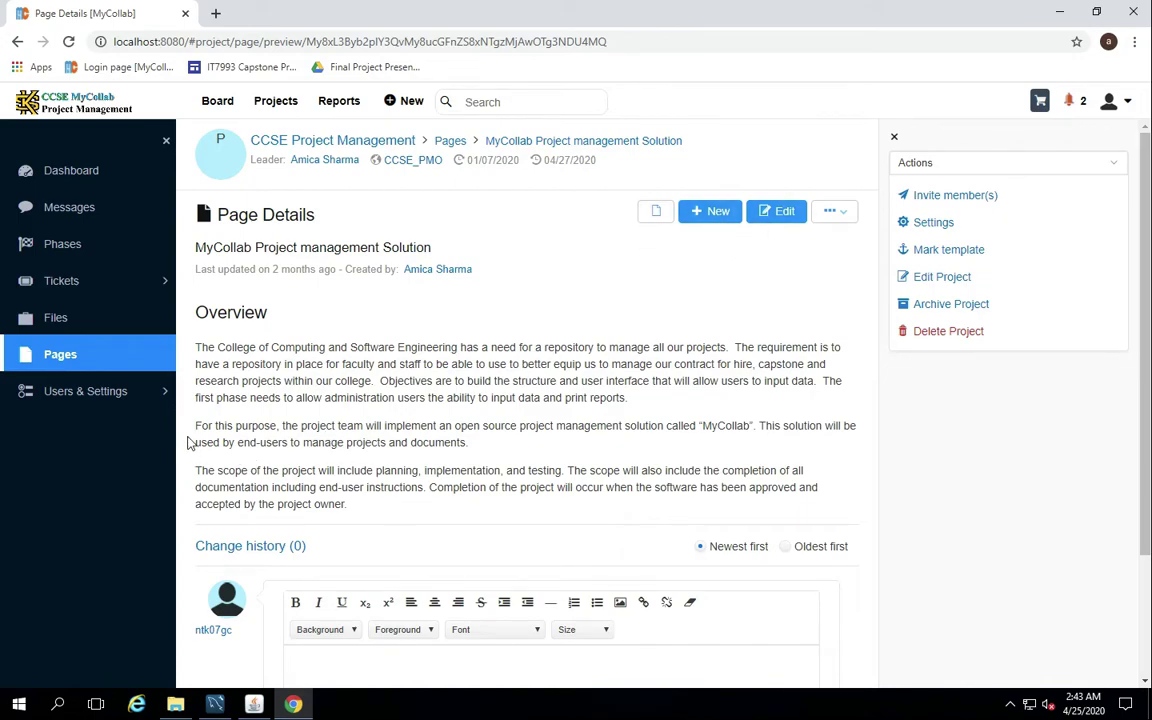
pyautogui.click(92, 394)
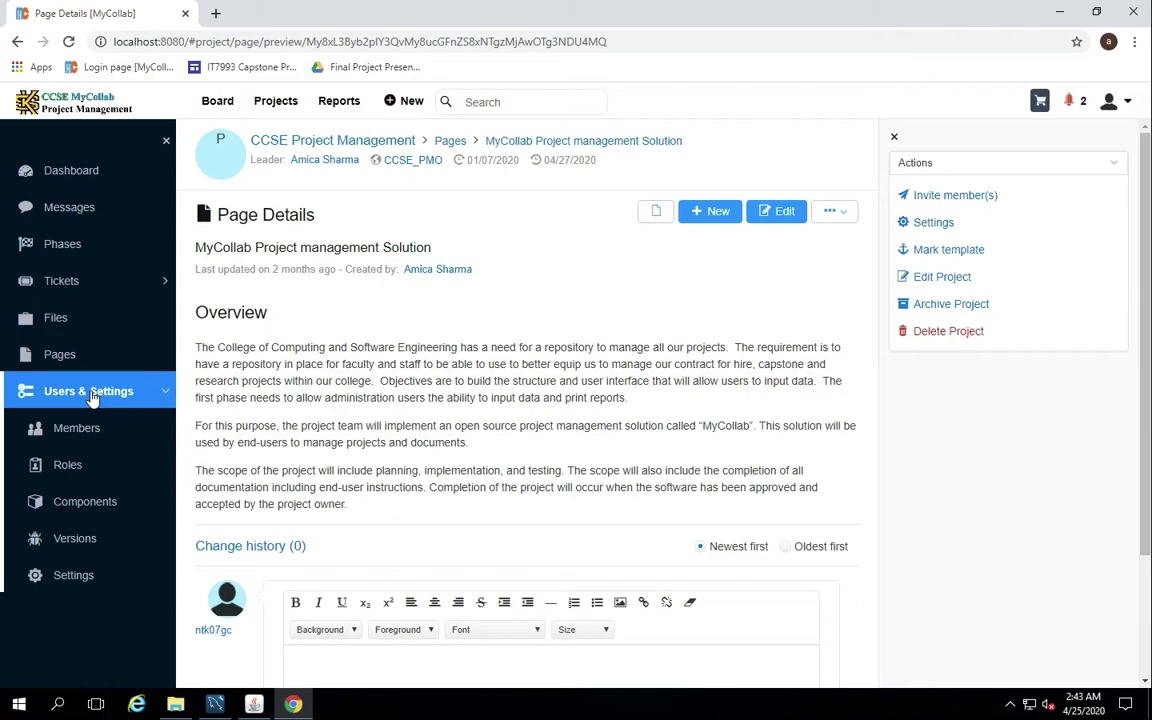
pyautogui.click(86, 429)
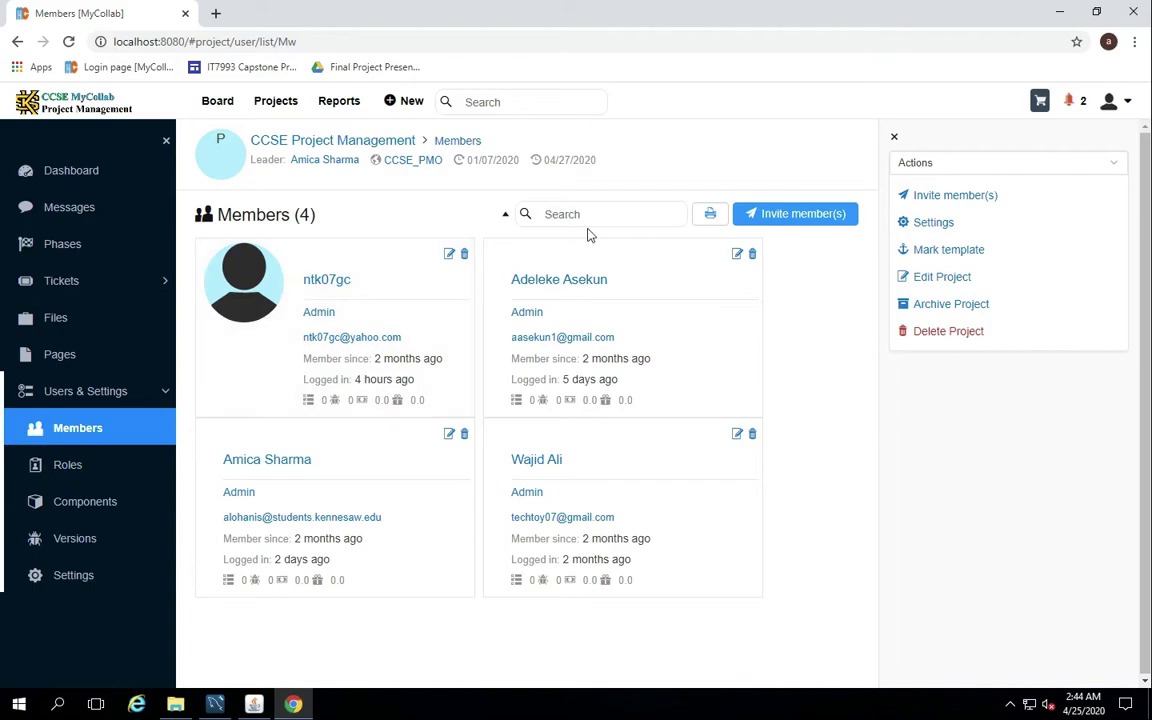
pyautogui.click(100, 470)
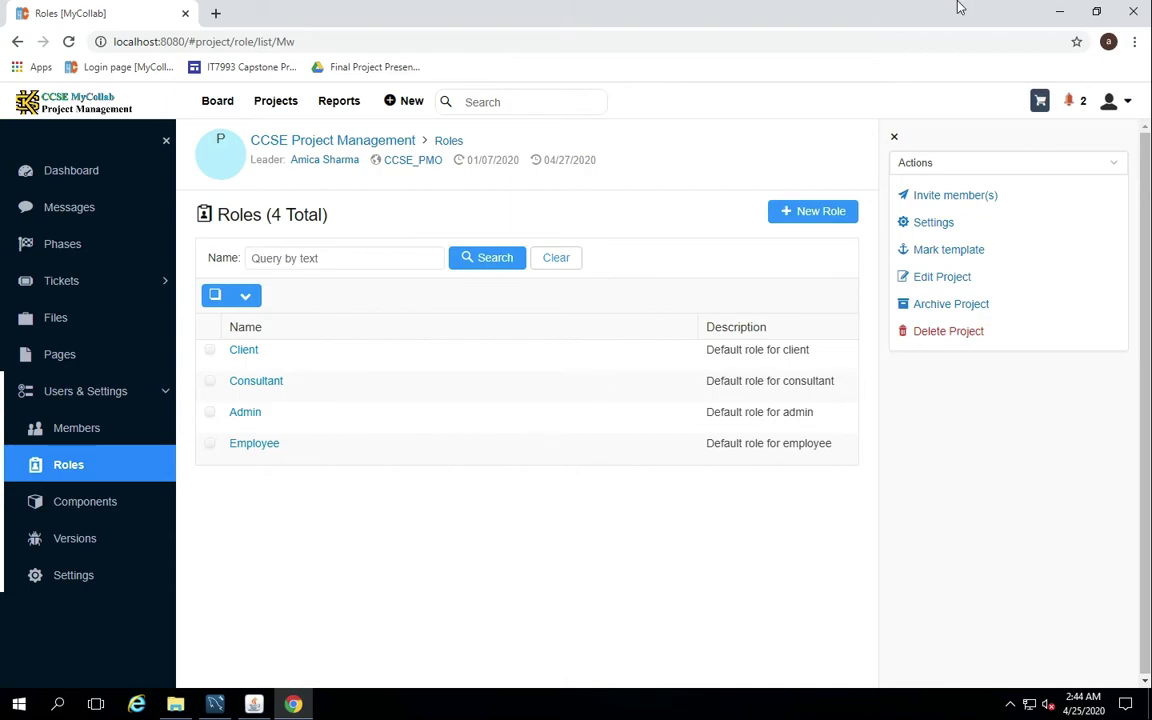
# Step: Switch to MySQL Workbench and run only the statements "use mycollab;" and "select * from m_prj_project;" from the open script
pyautogui.click(1059, 12)
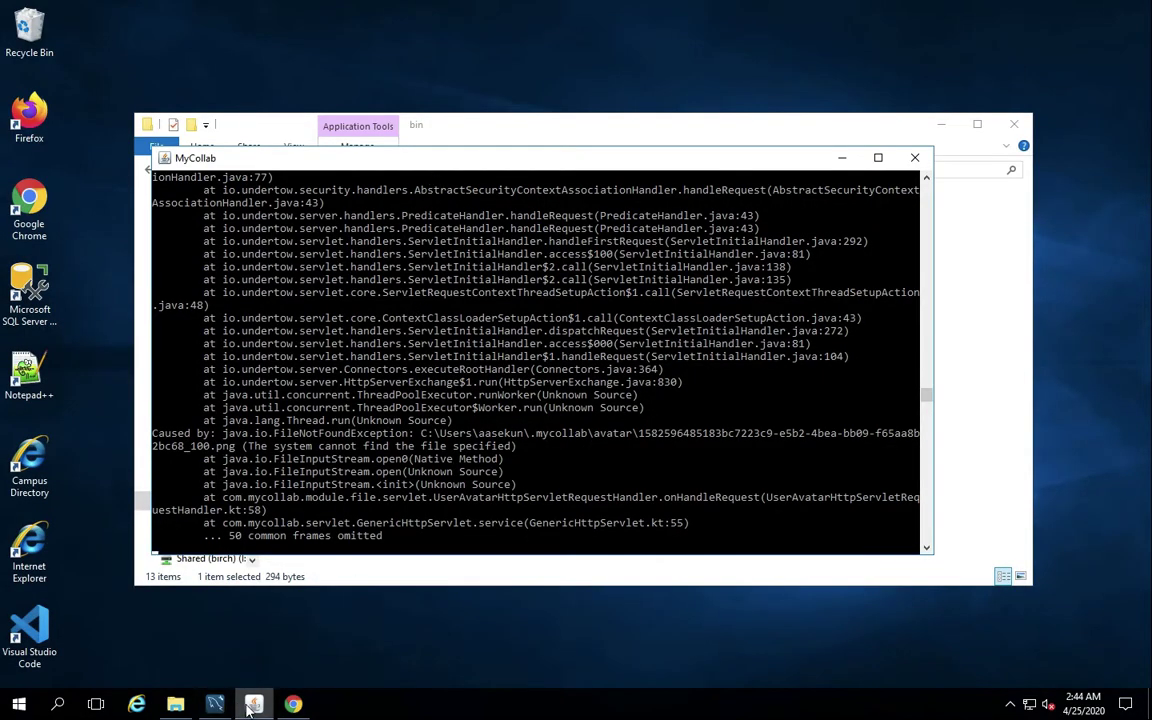
pyautogui.moveTo(249, 709)
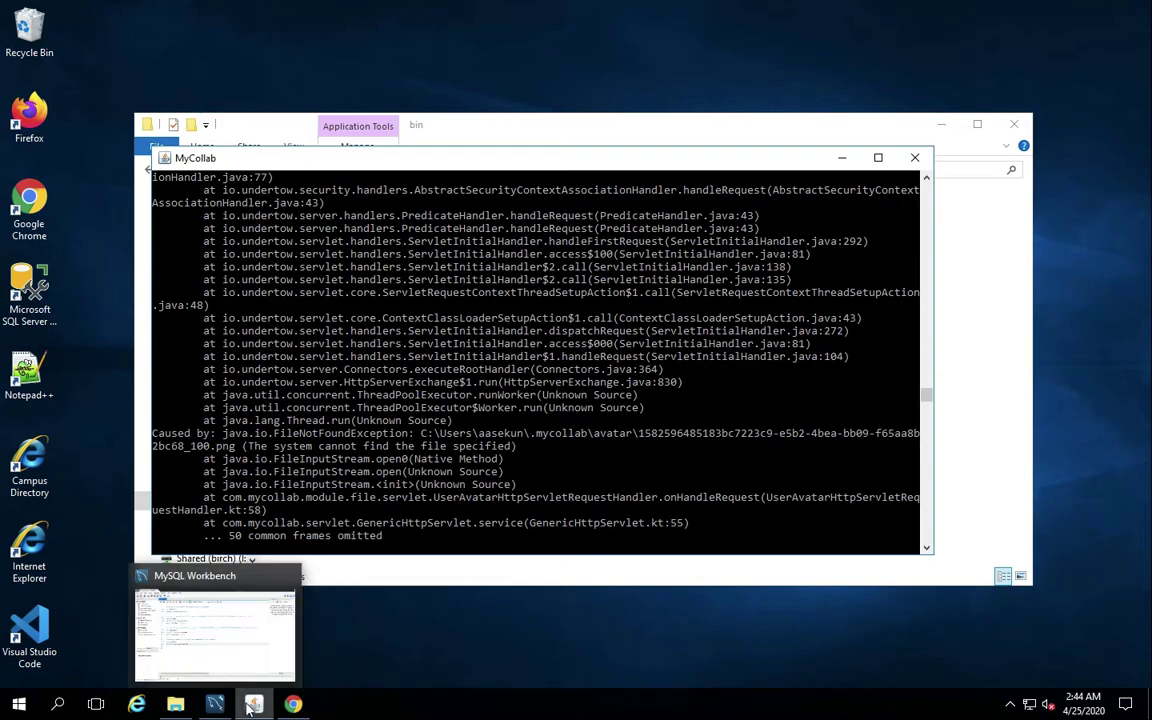
pyautogui.click(216, 706)
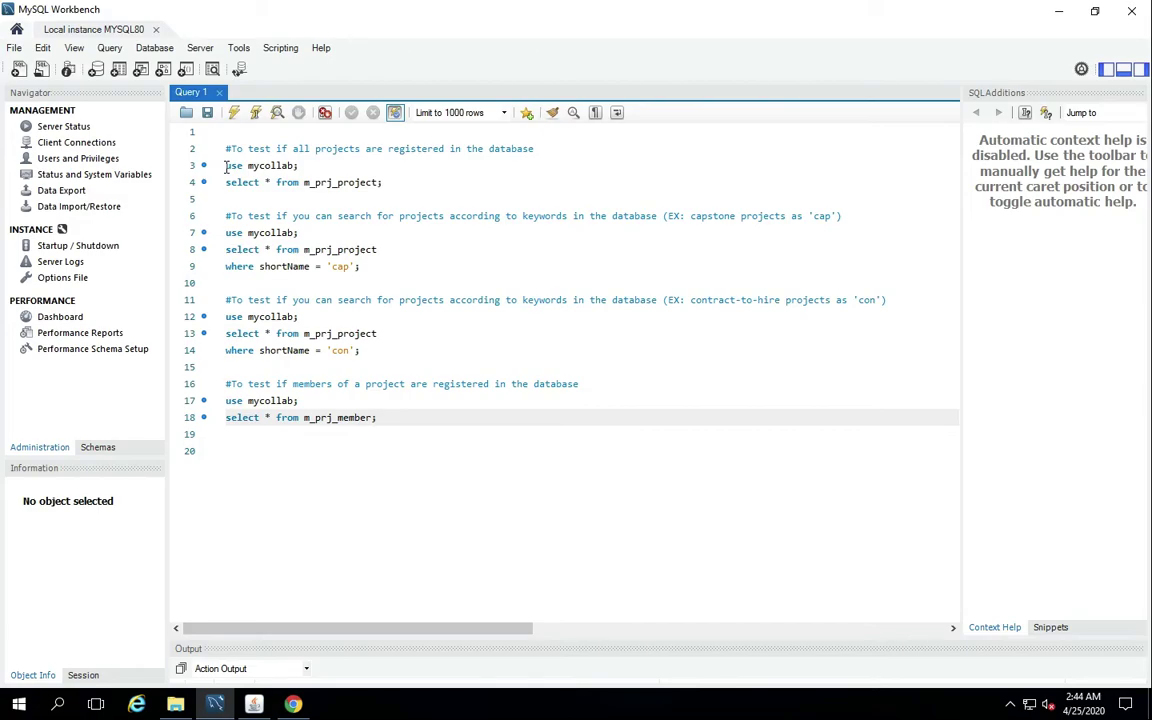
pyautogui.moveTo(226, 166); pyautogui.dragTo(386, 182)
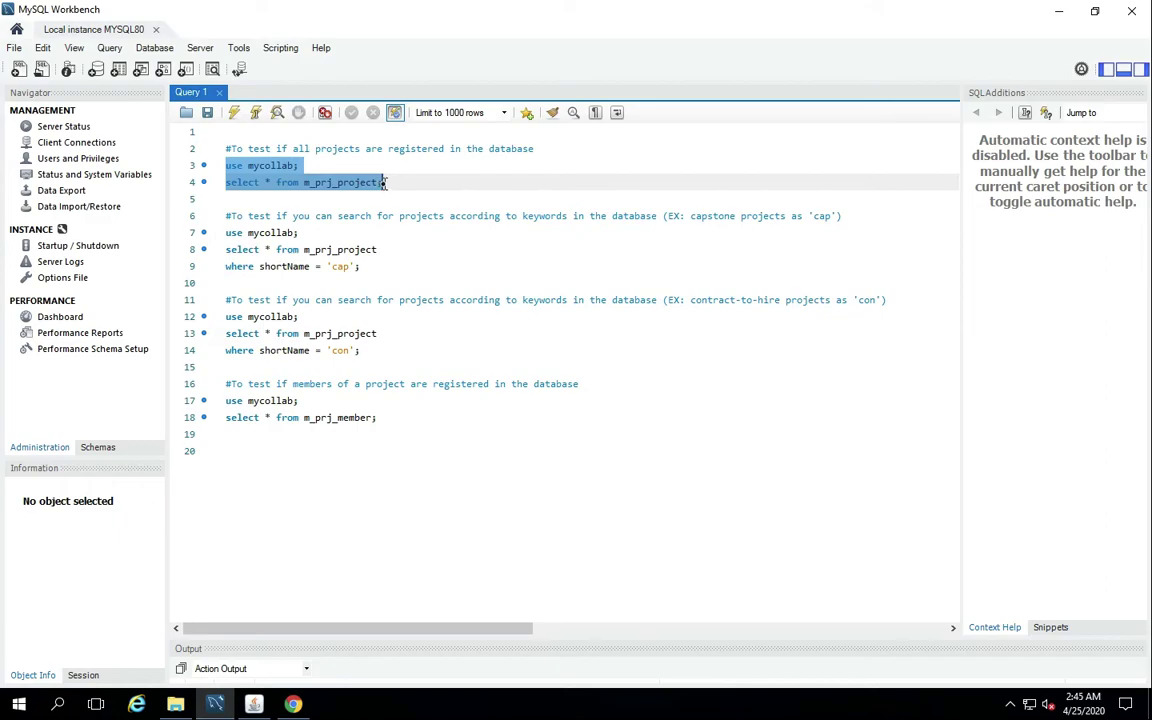
pyautogui.click(233, 113)
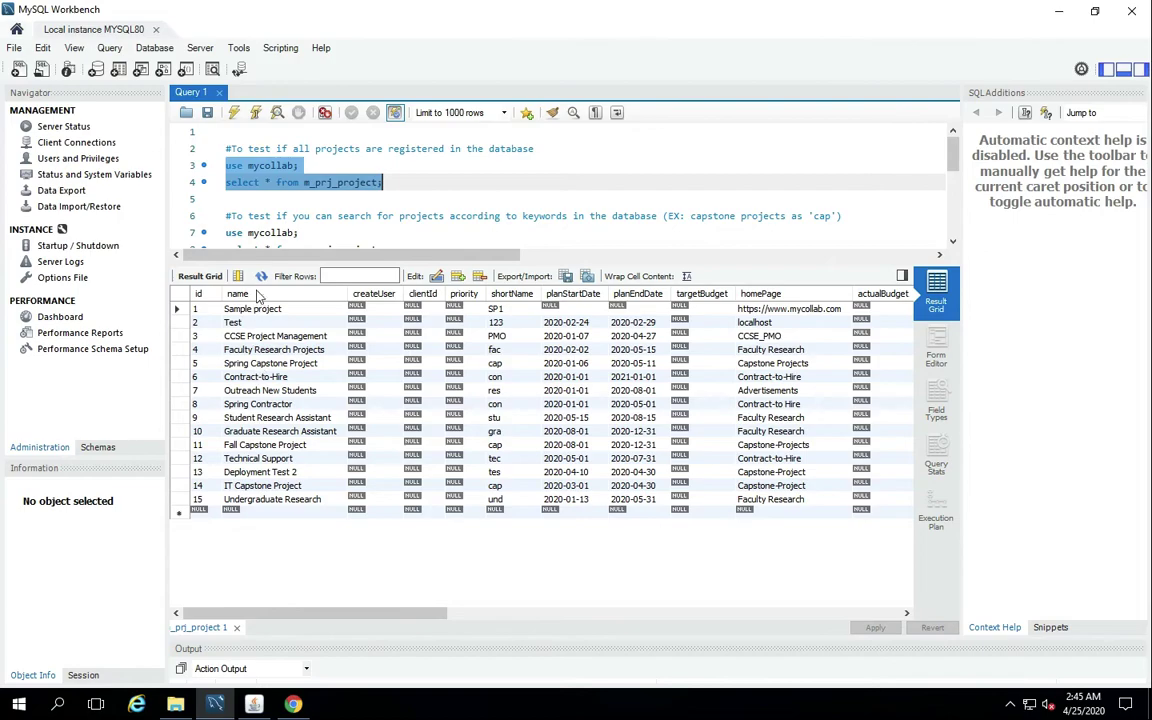
# Step: Run only the script's query selecting everything from m_prj_project where shortName = 'cap'
pyautogui.scroll(-3, 271, 232)
pyautogui.scroll(1, 271, 232)
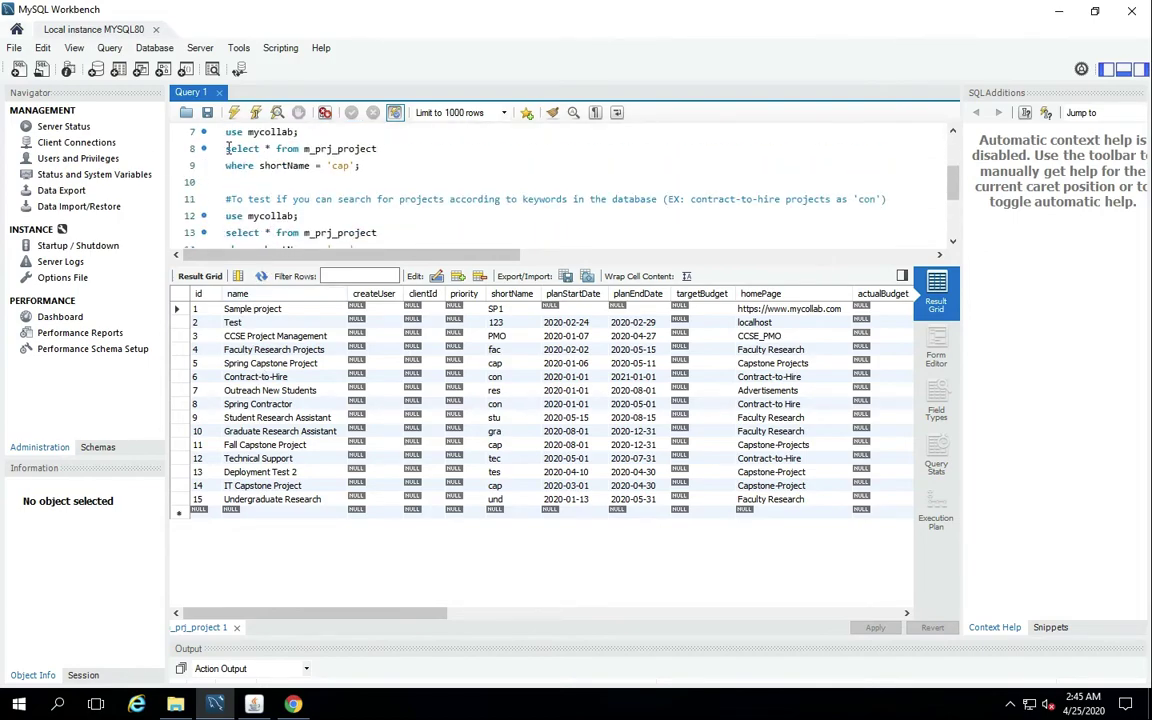
pyautogui.moveTo(227, 148); pyautogui.dragTo(358, 166)
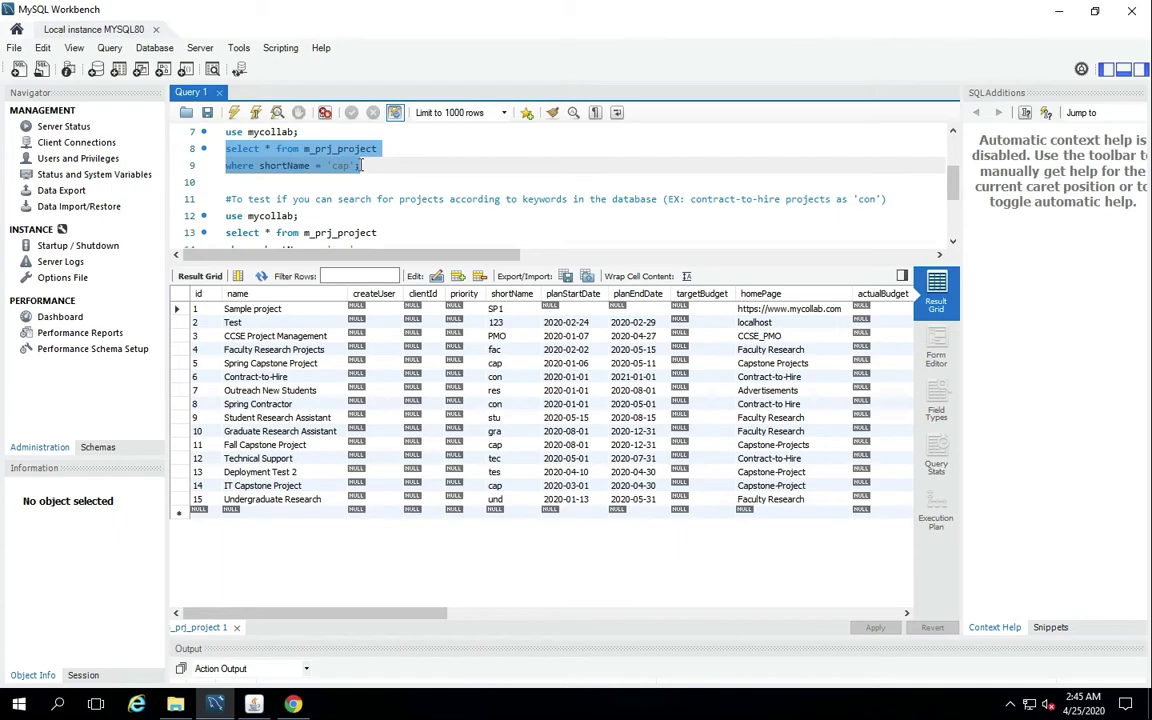
pyautogui.click(233, 112)
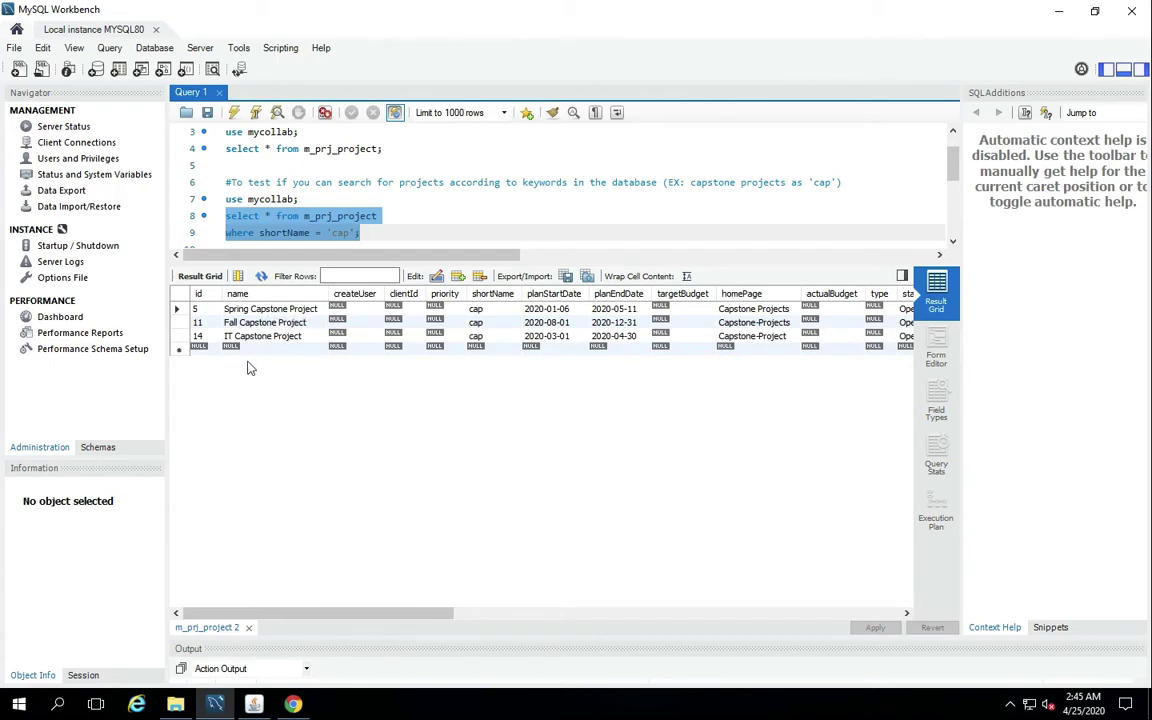
# Step: Run only the script's query selecting everything from m_prj_project where shortName = 'con'
pyautogui.scroll(-3, 363, 230)
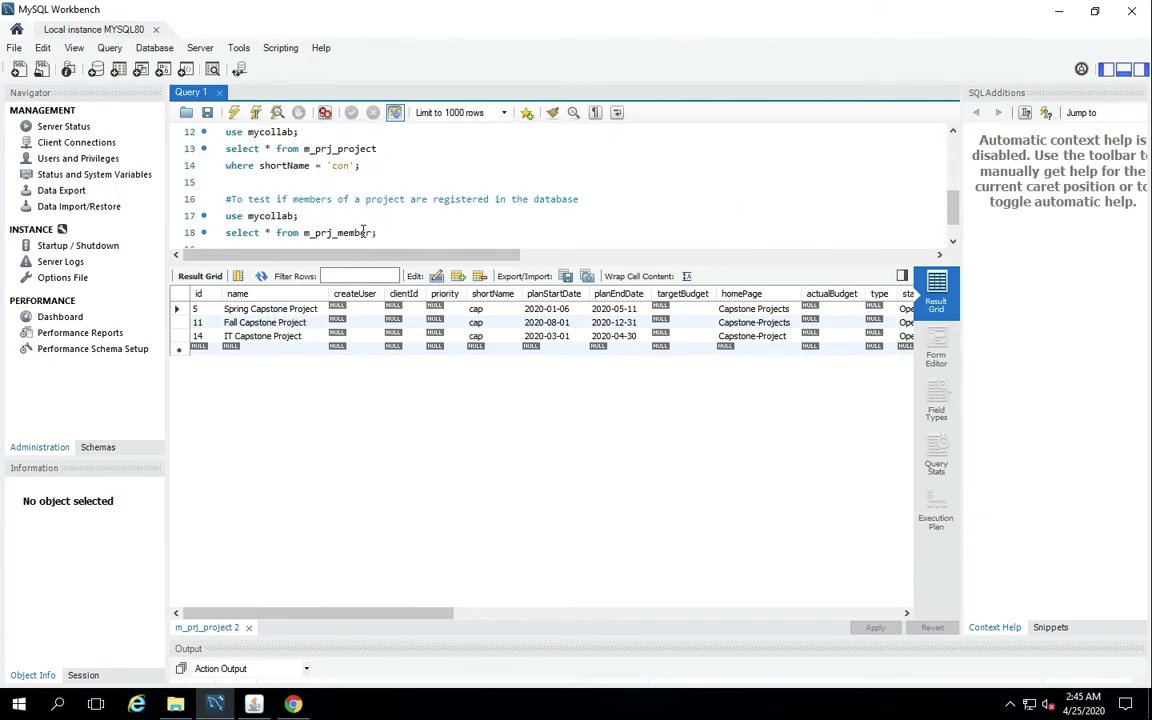
pyautogui.moveTo(226, 150); pyautogui.dragTo(366, 172)
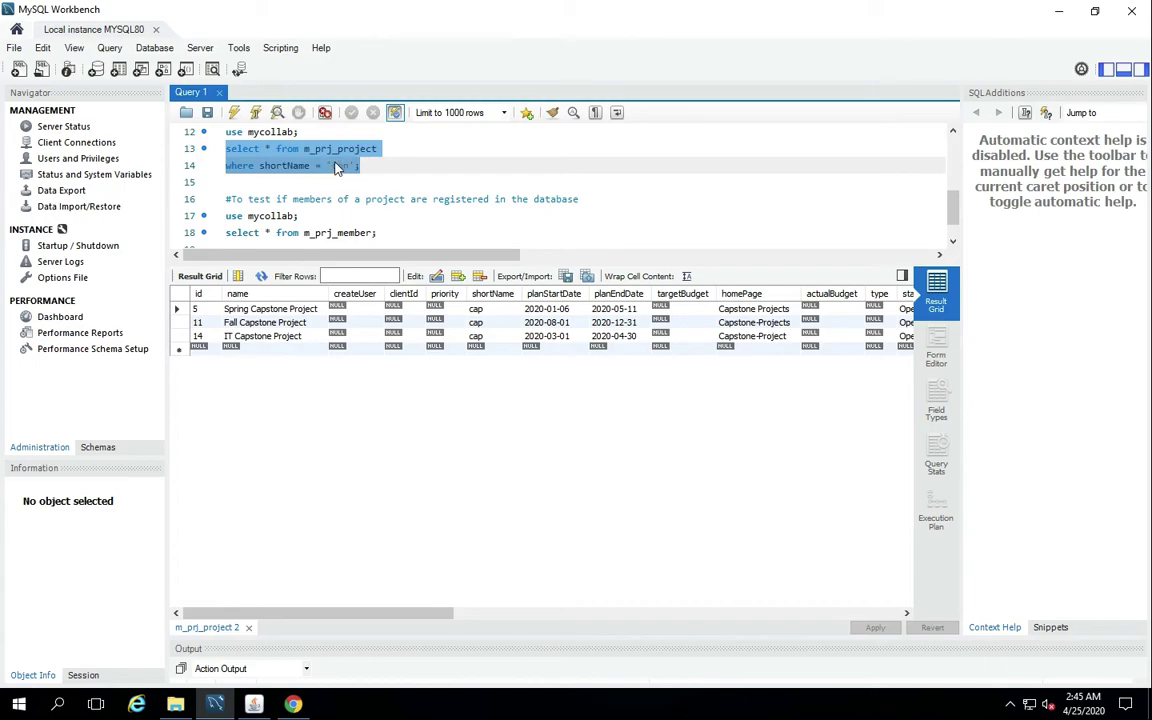
pyautogui.click(233, 112)
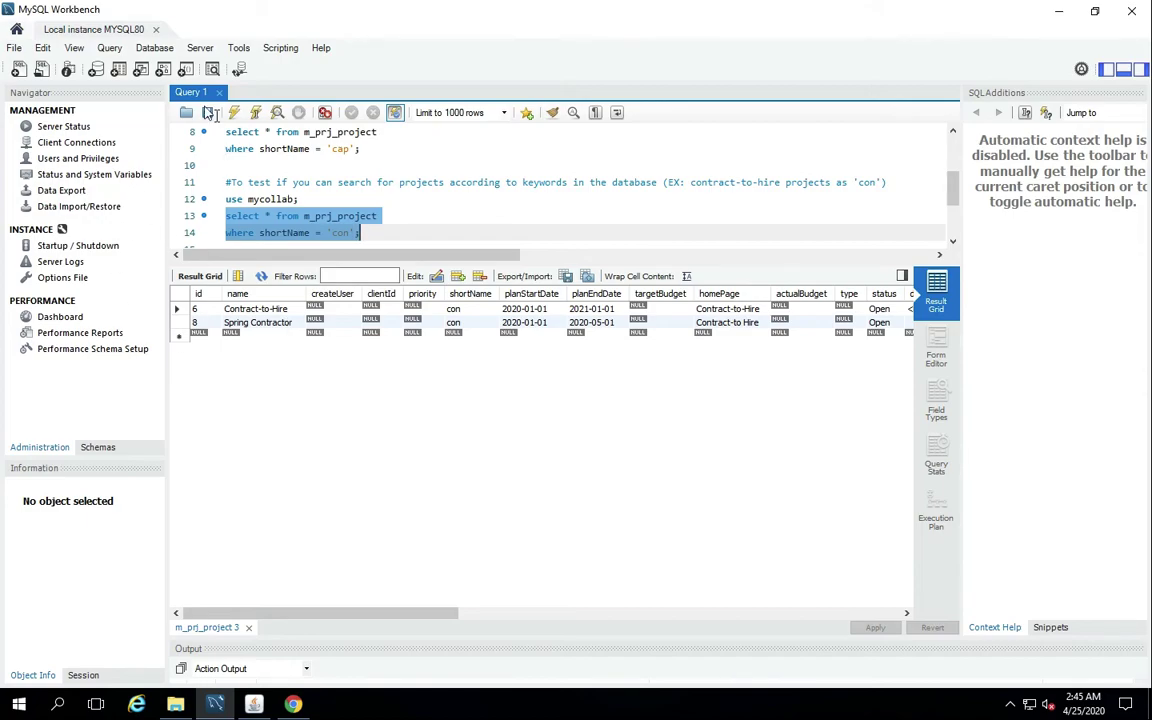
# Step: View the MySQL server's performance dashboard with its network, MySQL and InnoDB status
pyautogui.click(76, 318)
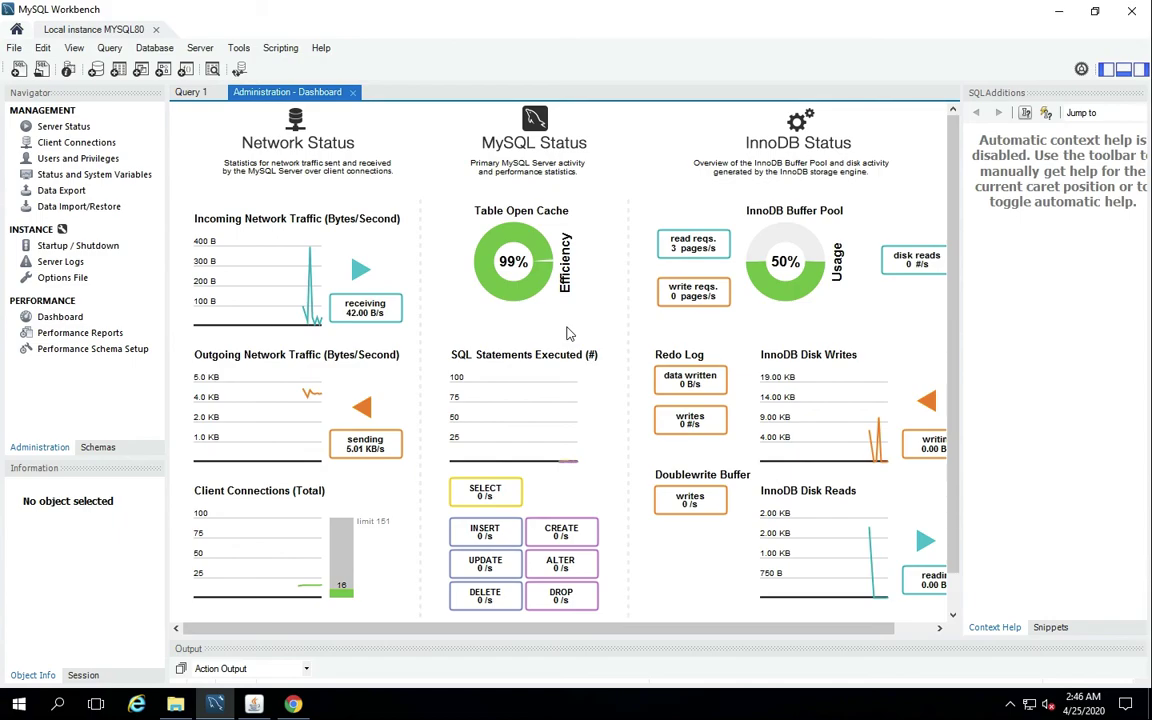
pyautogui.press('shift+super+5')
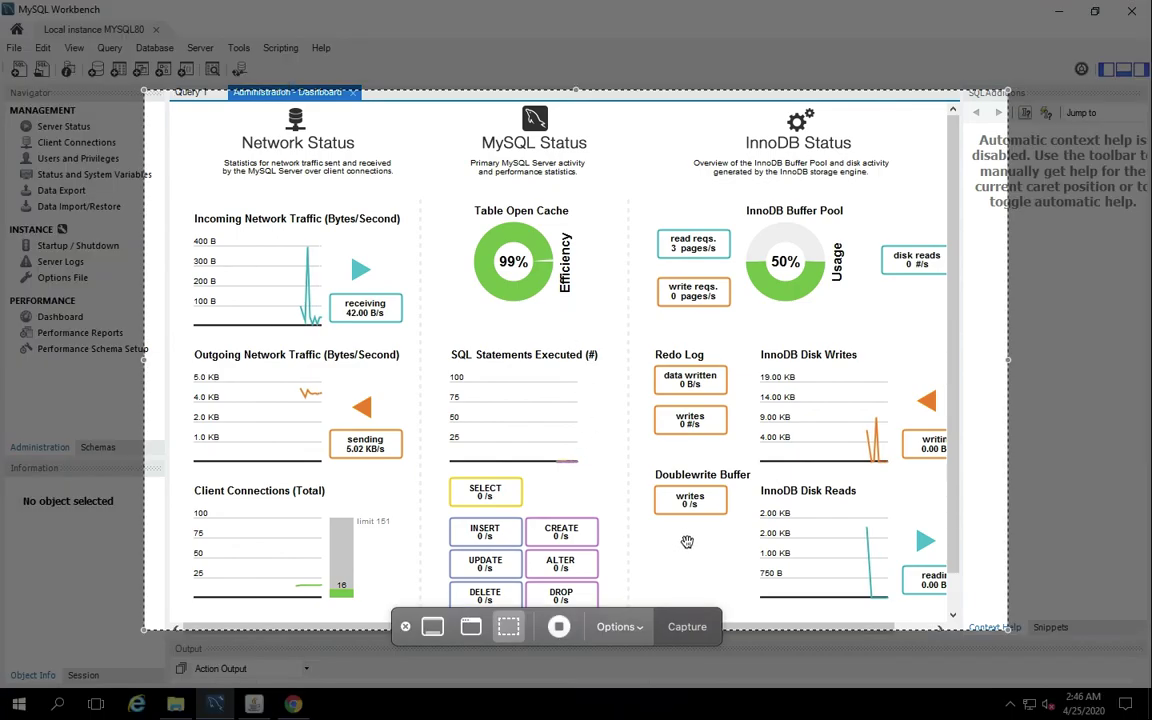